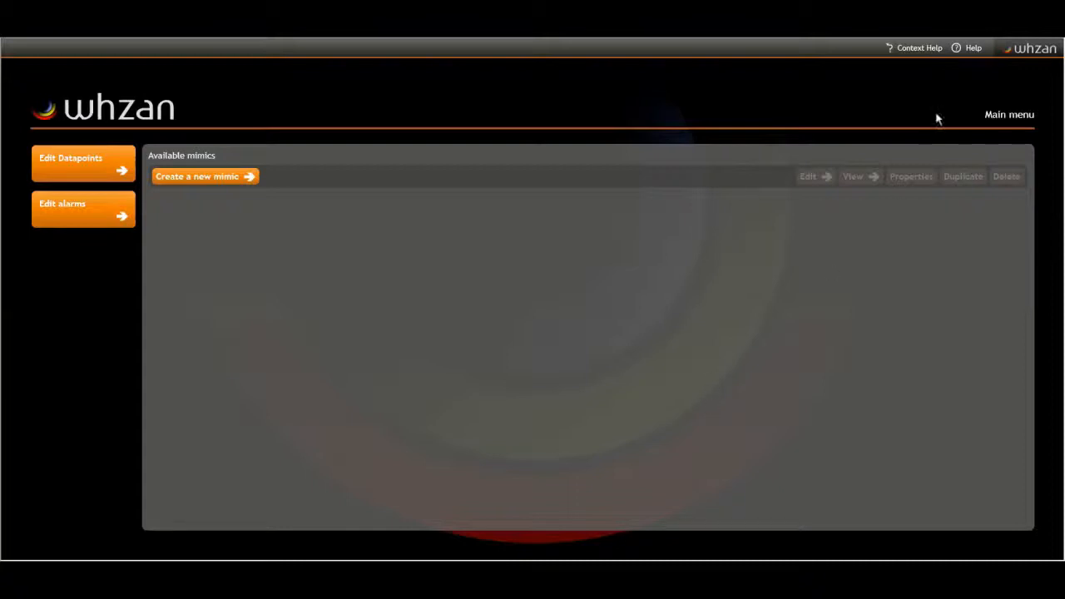
View the general help page and the context help for creating a new mimic, closing each help window.
left_click(966, 48)
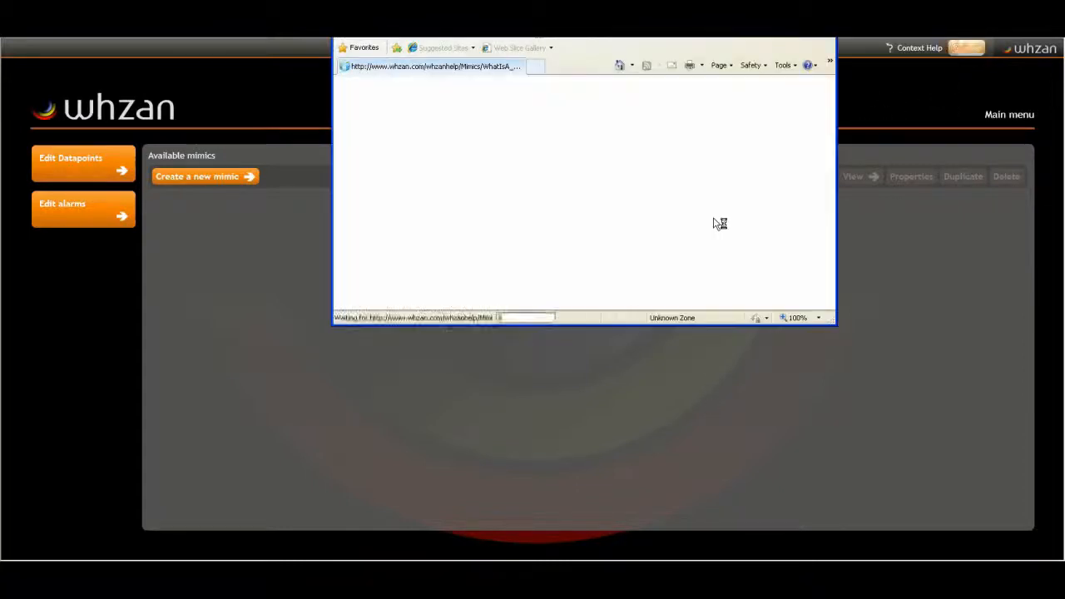
left_click(824, 47)
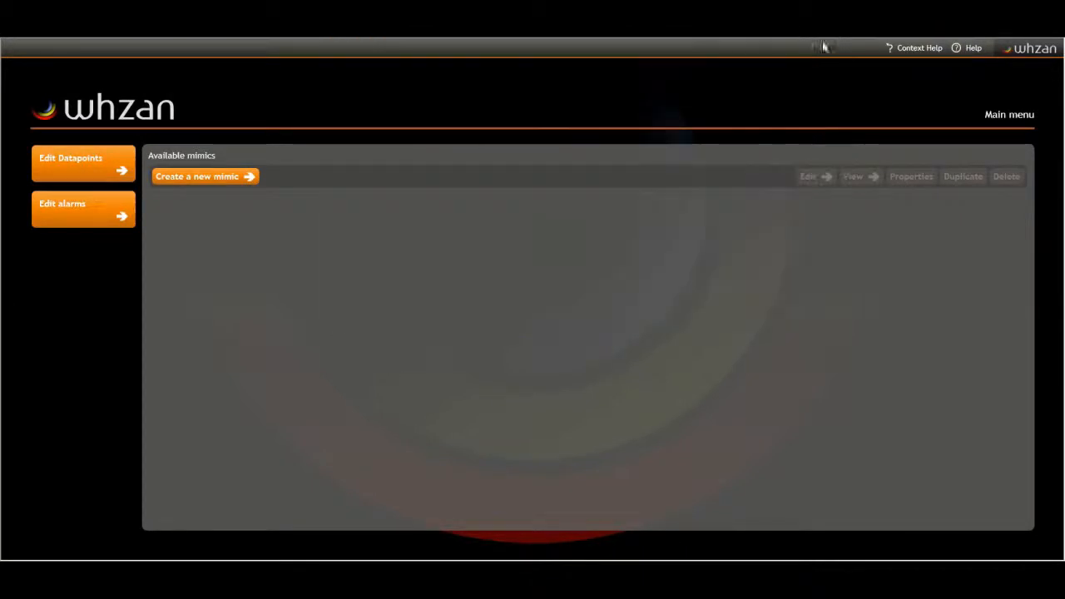
left_click(915, 48)
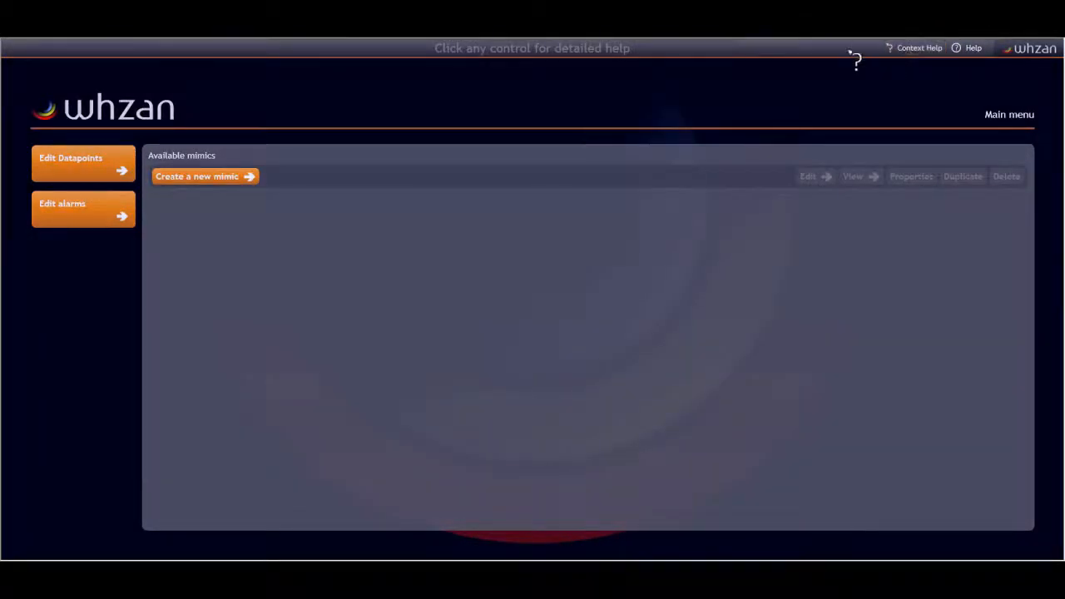
left_click(202, 179)
mouse_move(828, 104)
left_mouse_down()
mouse_move(830, 158)
mouse_move(829, 100)
left_mouse_up()
key("alt+F4")
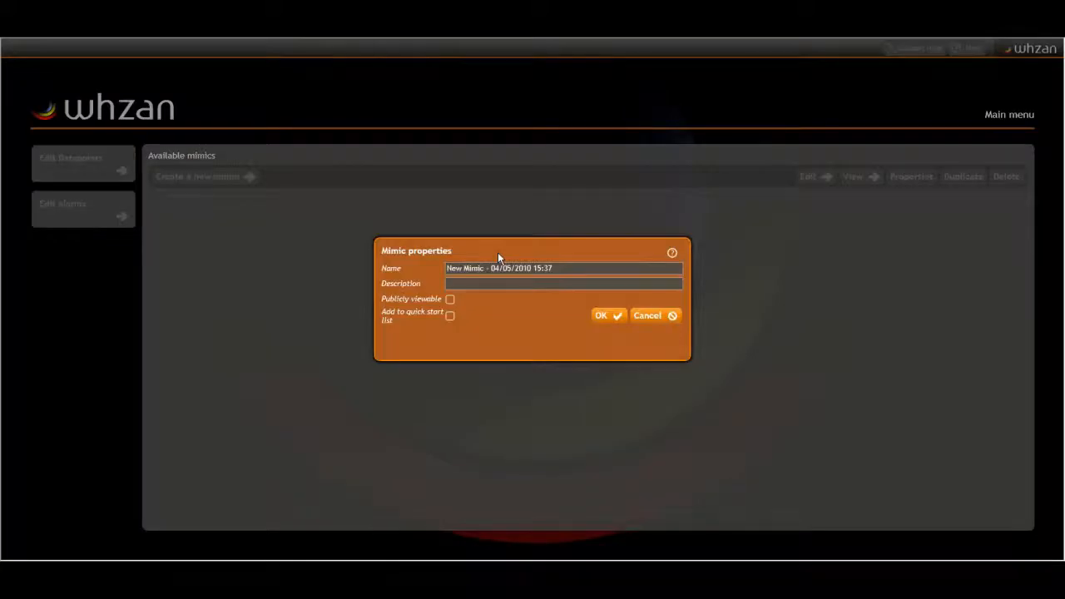
View the help page for the mimic properties and close it.
left_click(672, 255)
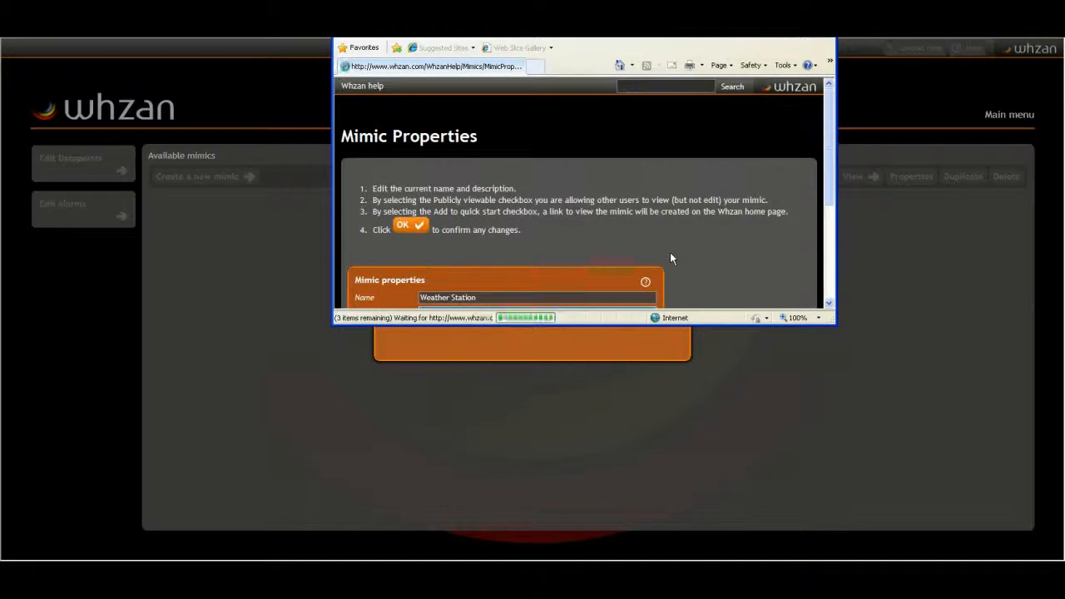
left_click(824, 33)
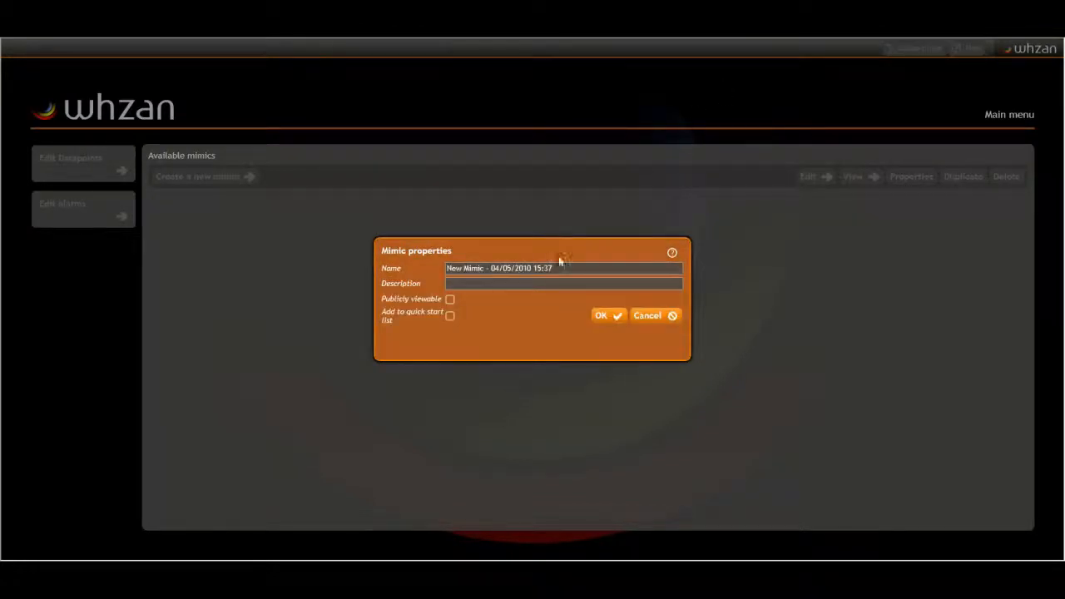
Create the mimic with the name "Home Office" and the description "Control devices in home office", and open it for editing.
left_click_drag(563, 269, 429, 269)
type("H")
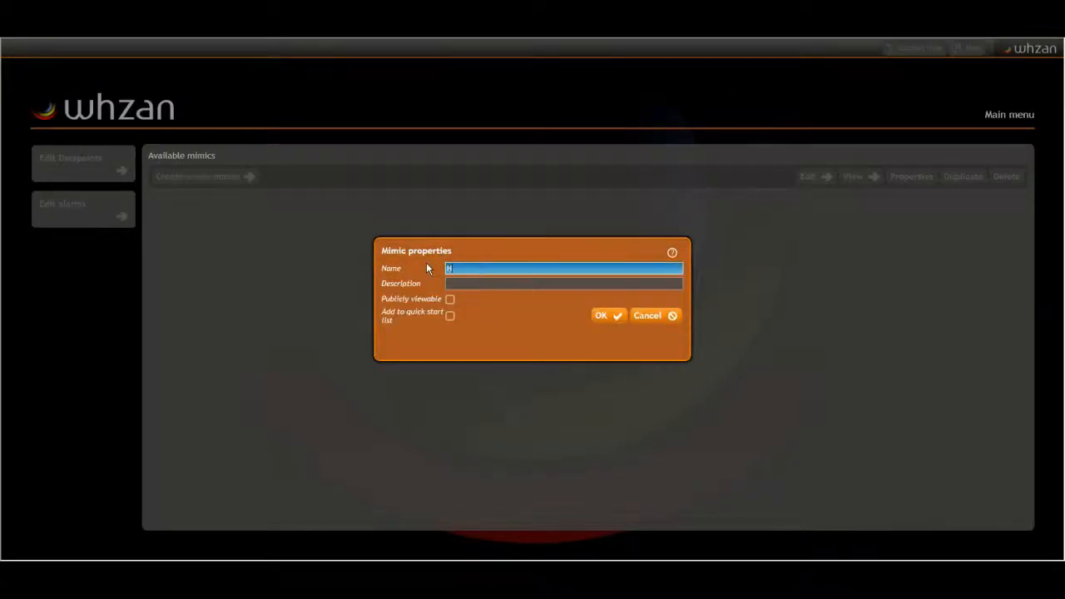
type("ome Office")
key("Tab")
type("Control i")
type("ev")
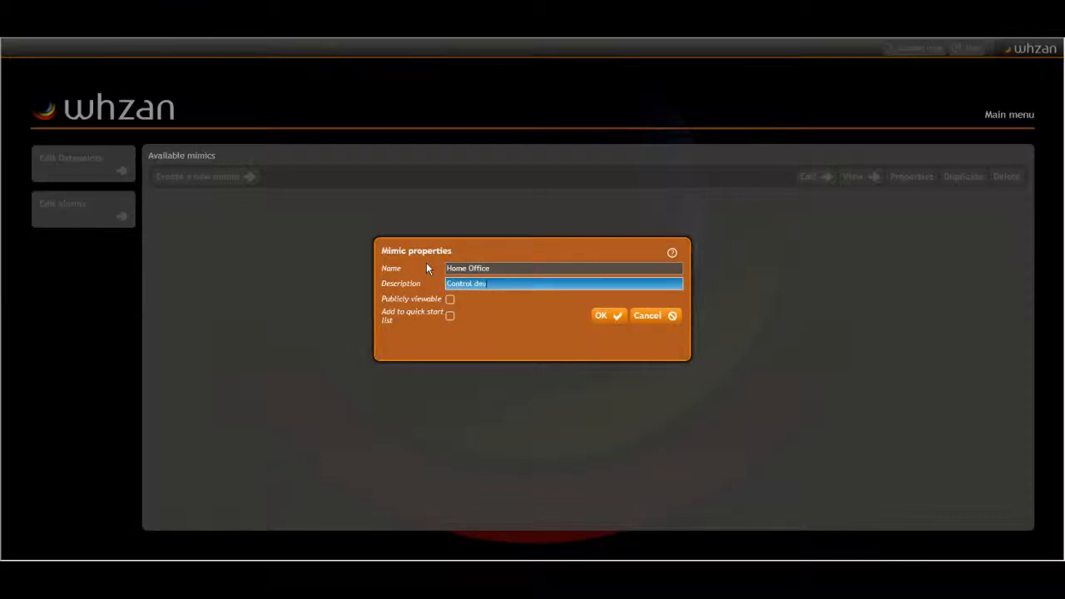
type("ices in home office")
left_click(450, 299)
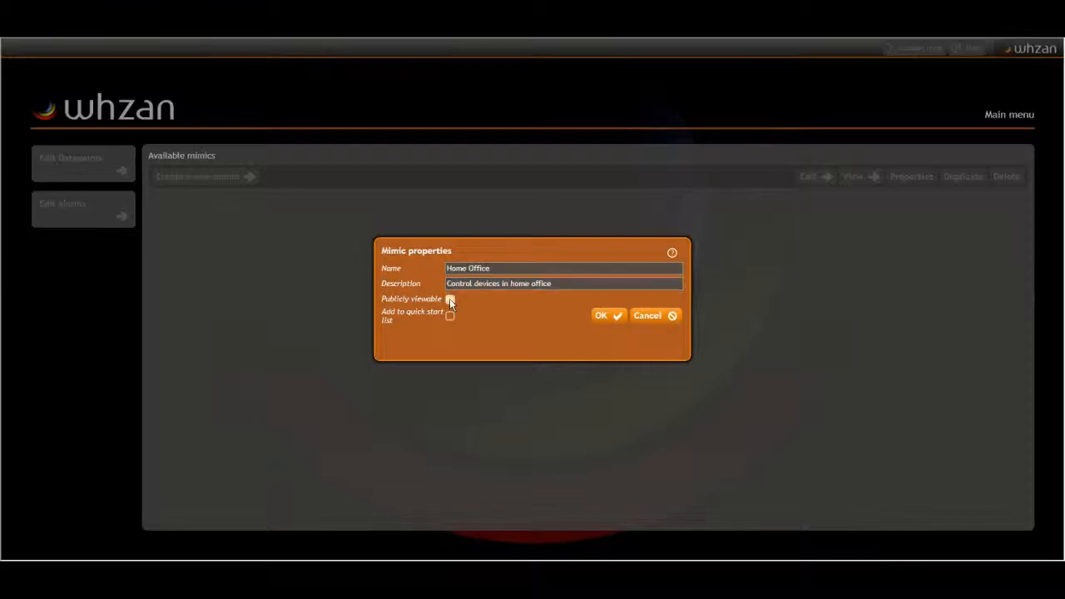
left_click(451, 317)
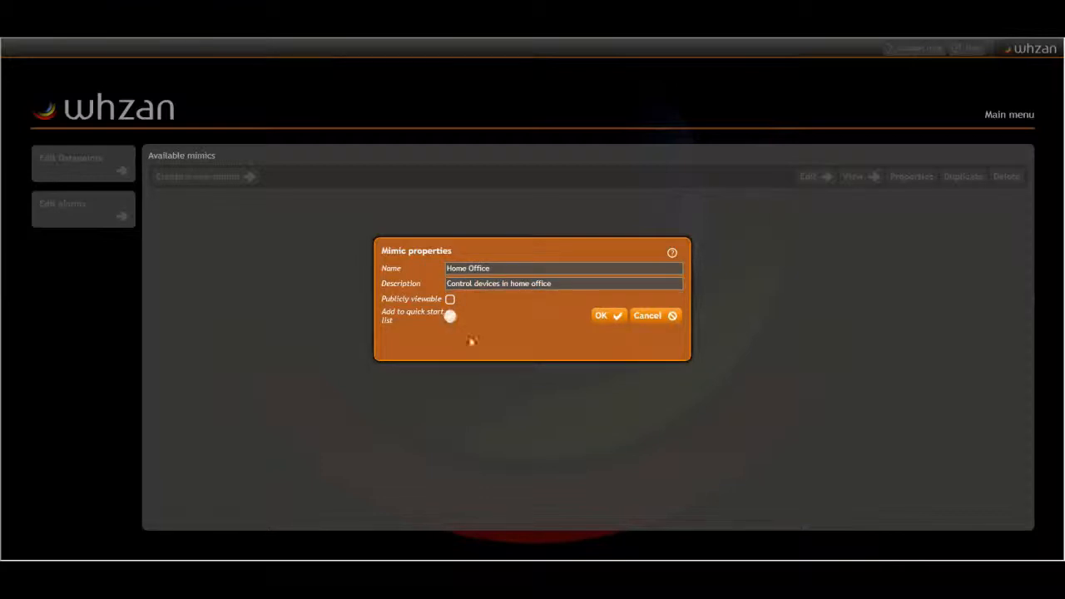
left_click(608, 316)
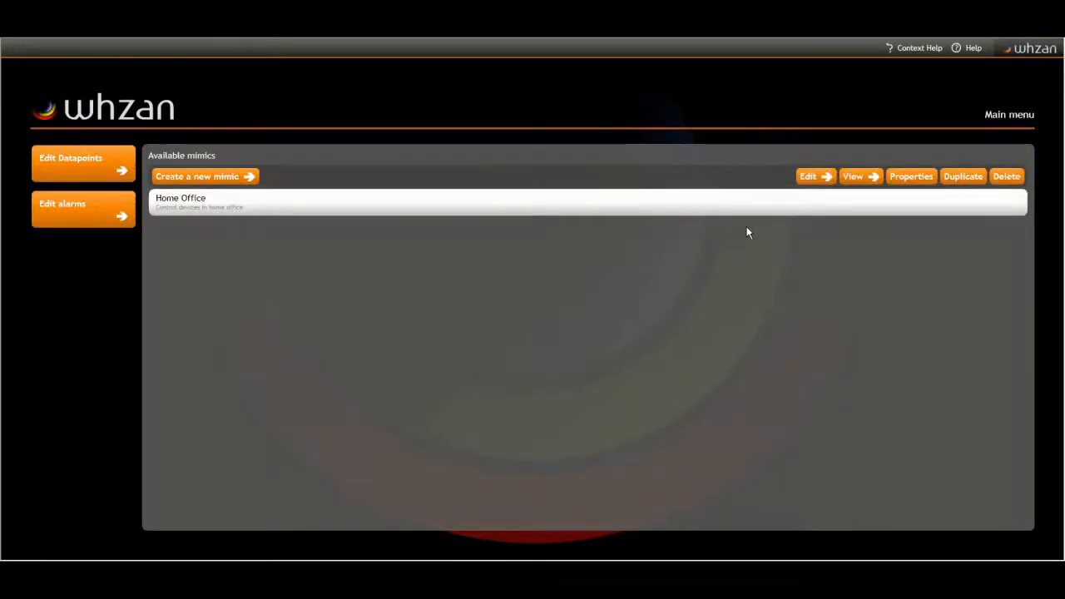
left_click(813, 180)
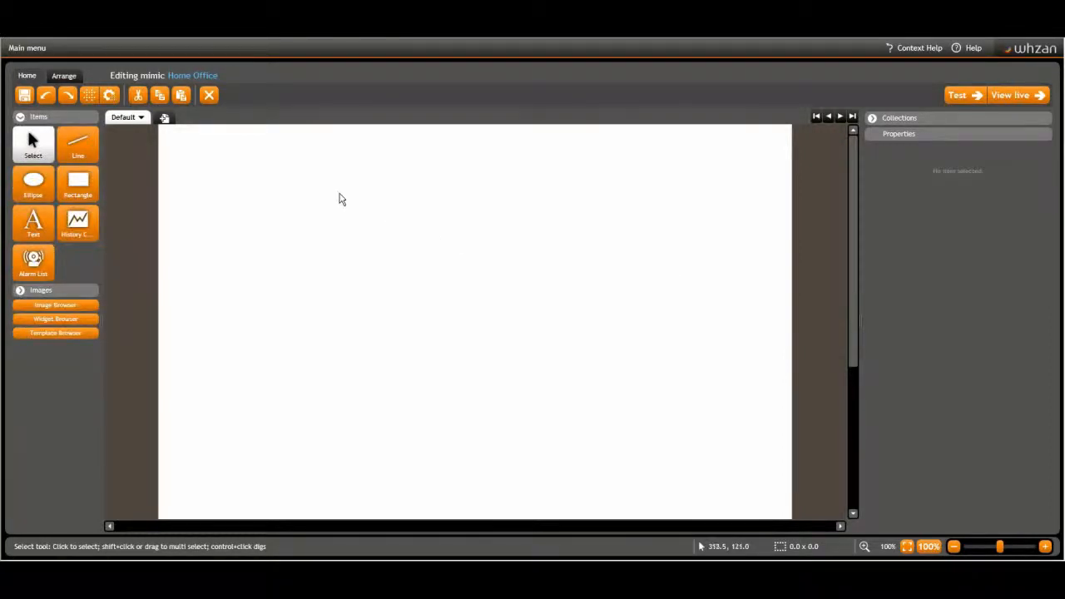
Draw an ellipse and a rectangle side by side near the top of the canvas and connect them with a line.
left_click(31, 186)
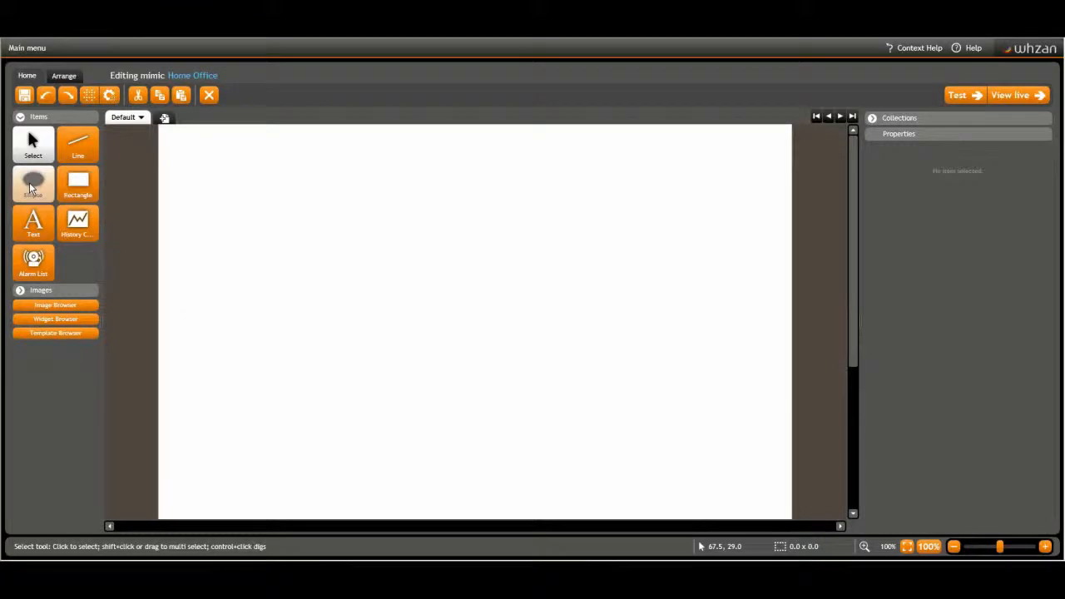
left_click_drag(211, 178, 344, 252)
left_click_drag(429, 182, 563, 258)
key("l")
left_click_drag(345, 216, 430, 219)
Add a text area about 190 by 46 above the ellipse with the text "My house".
key("t")
left_click(260, 150)
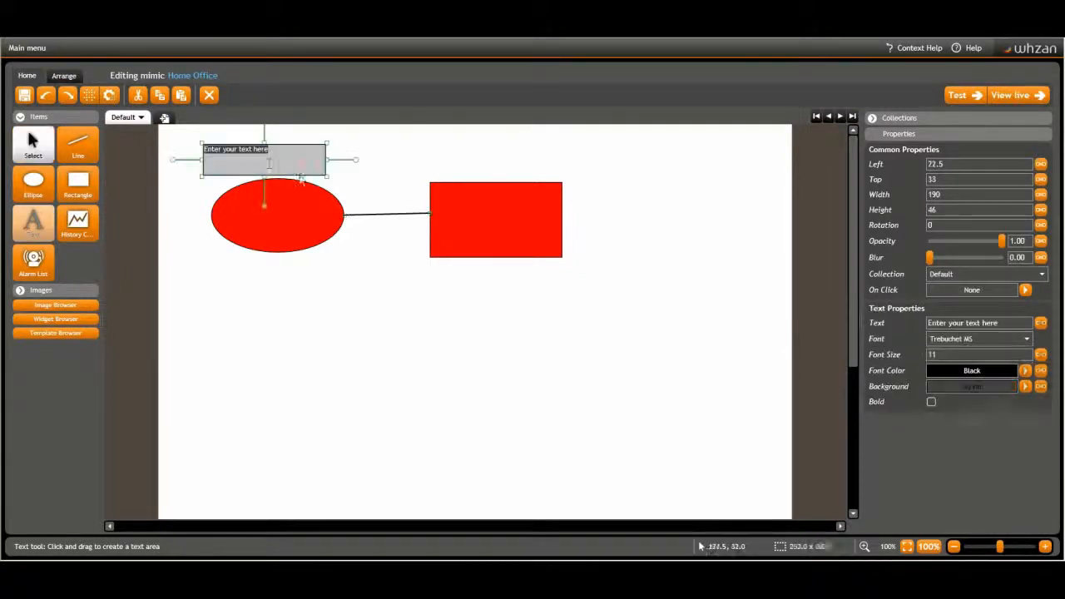
type("My house")
Create an image category named "My Category" in the image browser.
left_click(55, 305)
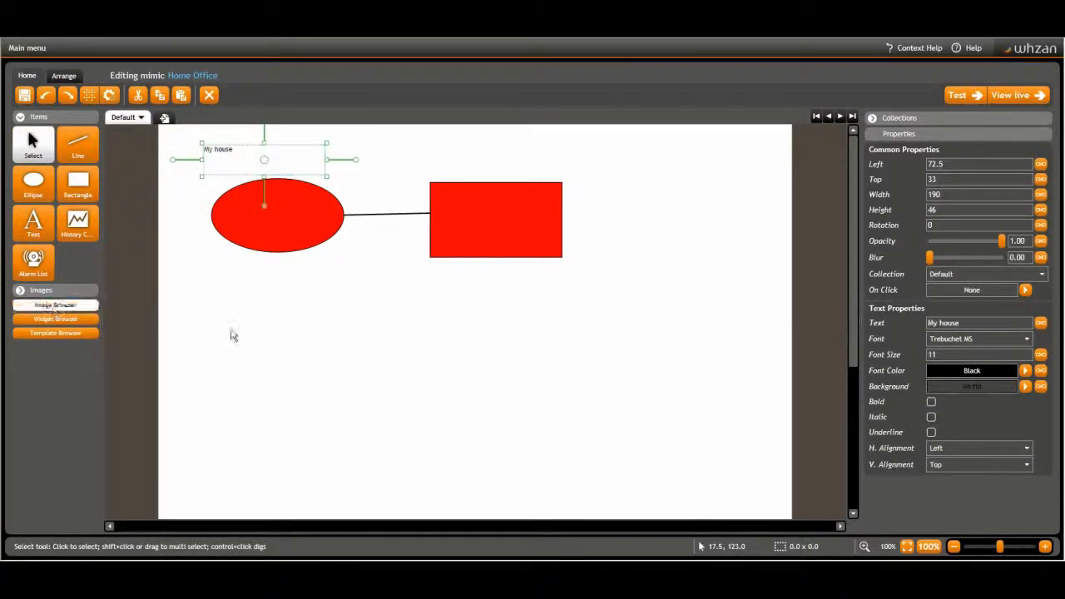
left_click(337, 408)
left_click(391, 289)
type("My Category")
left_click(589, 321)
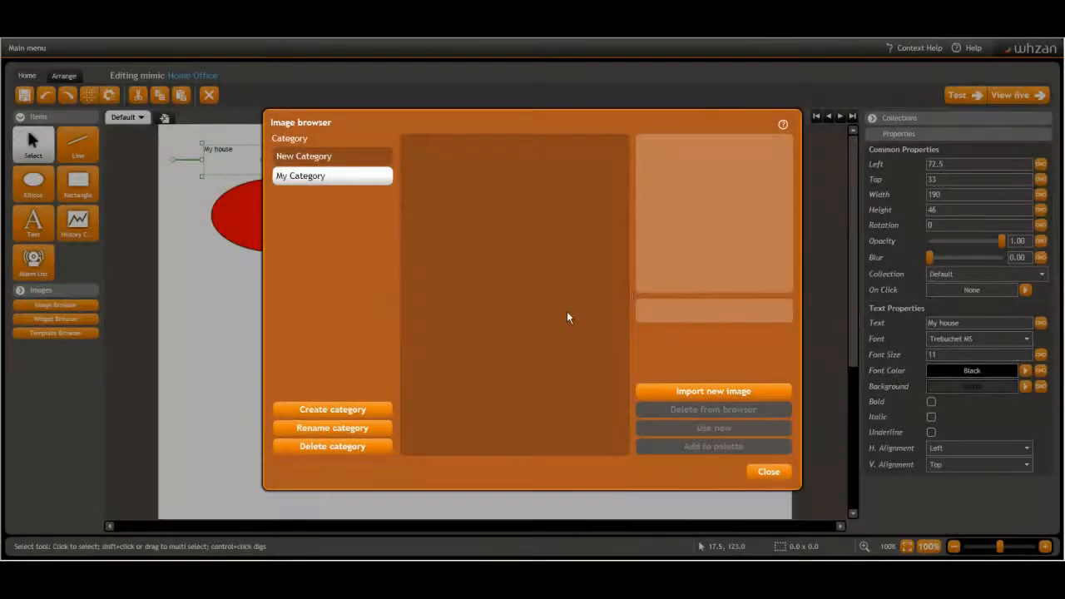
left_click(726, 394)
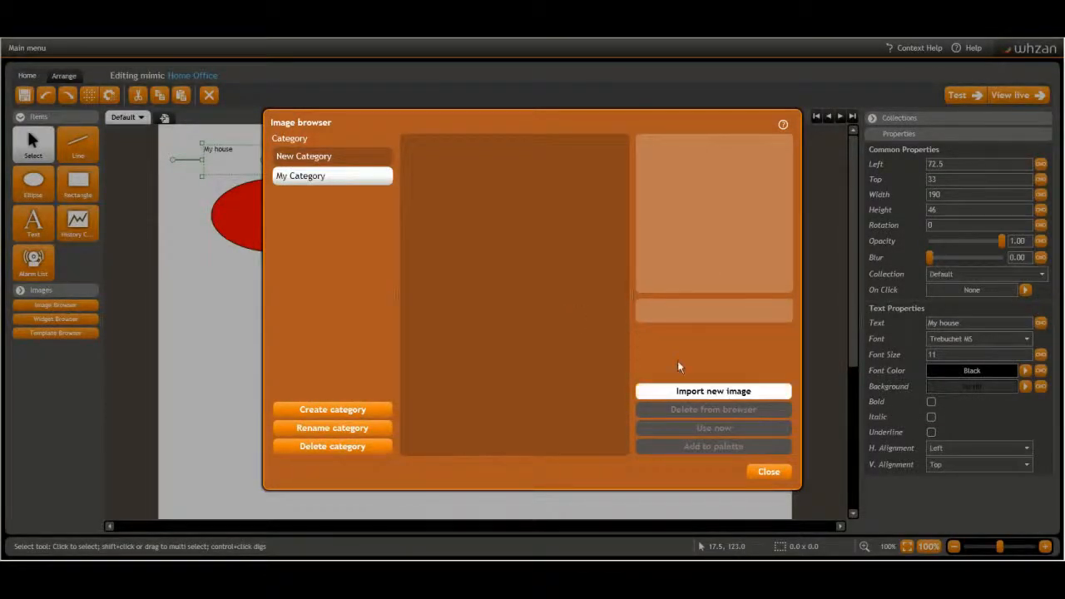
type("Cloud")
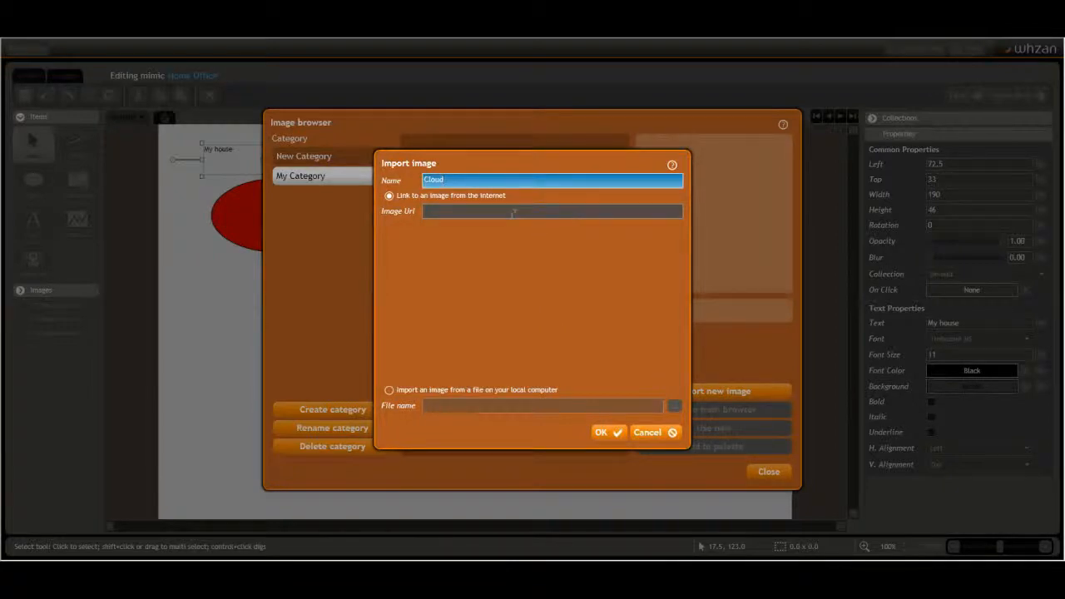
left_click(511, 213)
type("http://www.digital-cameras-help.com/clouds/cloud-5.jpg")
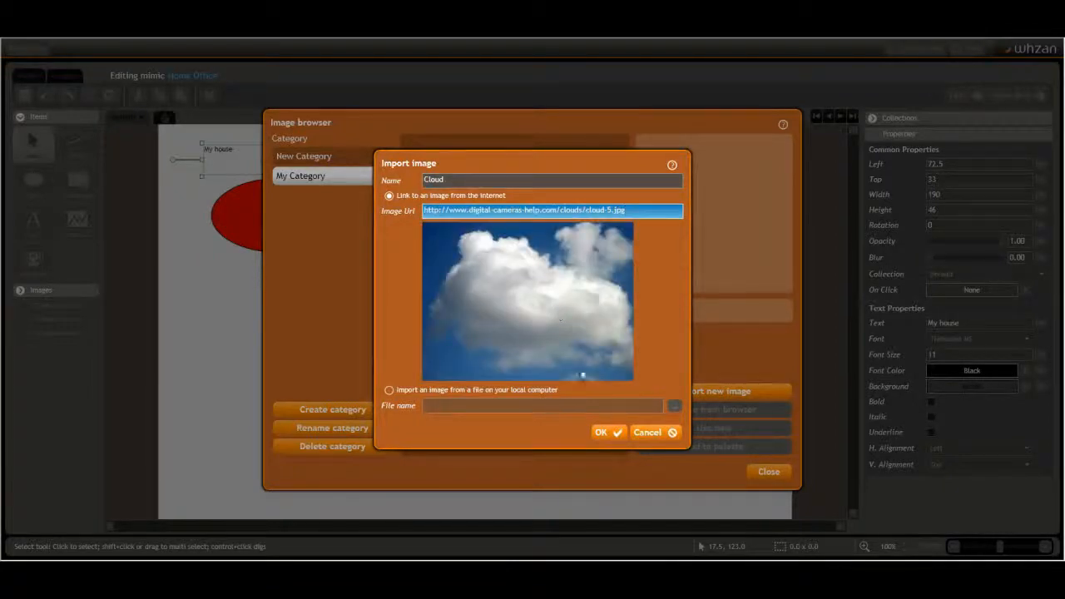
left_click(606, 434)
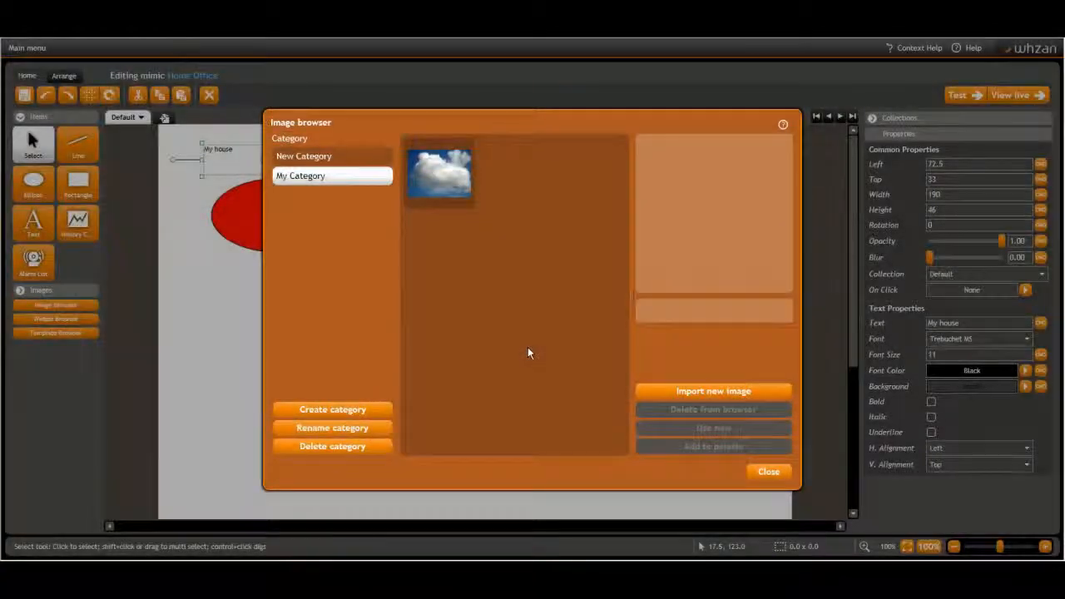
Import the local file "small house.png" into My Category as an image named "House".
left_click(720, 391)
type("House")
left_click(403, 388)
left_click(674, 406)
left_click(120, 38)
left_click(331, 181)
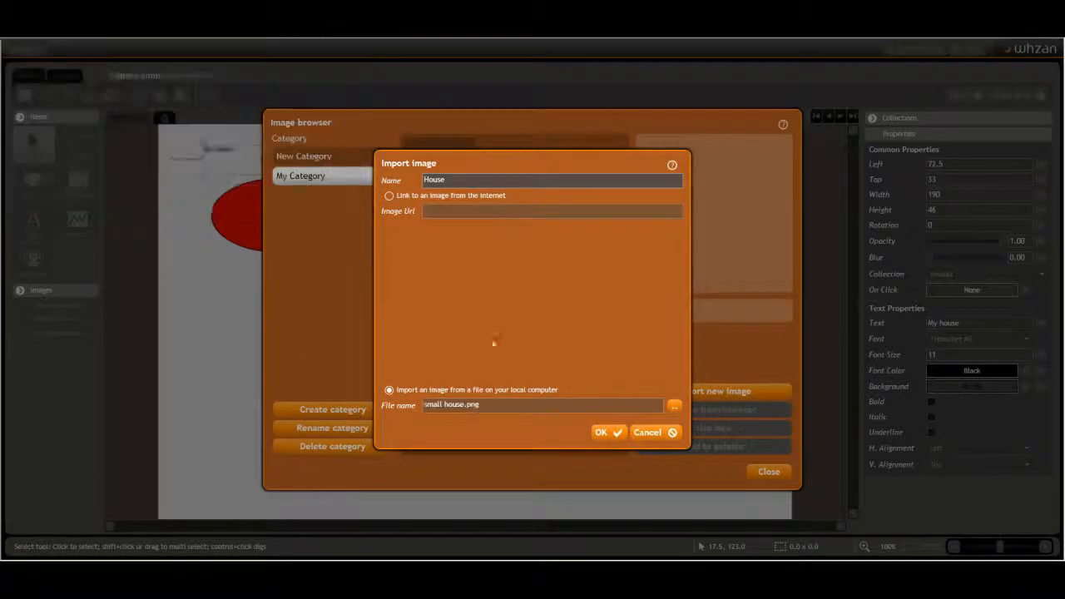
left_click(604, 432)
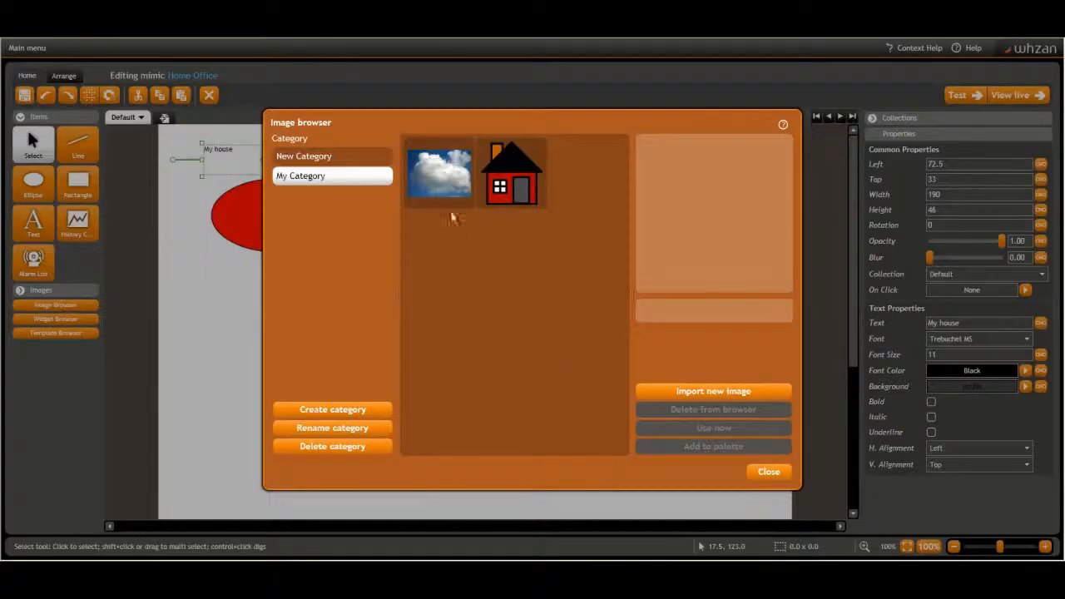
Add the Cloud image to the palette.
left_click(446, 179)
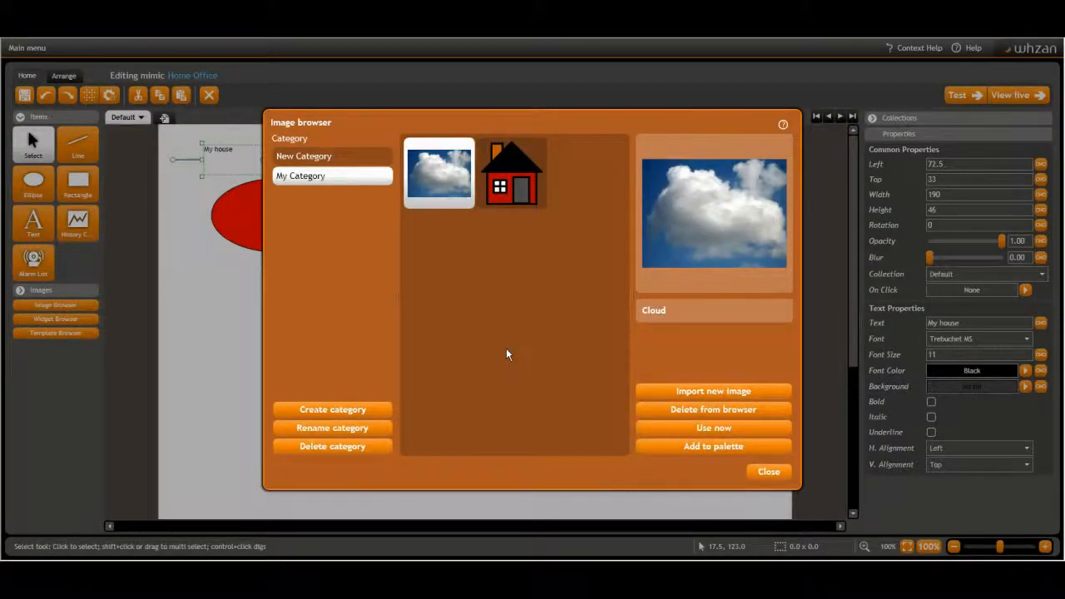
left_click(720, 454)
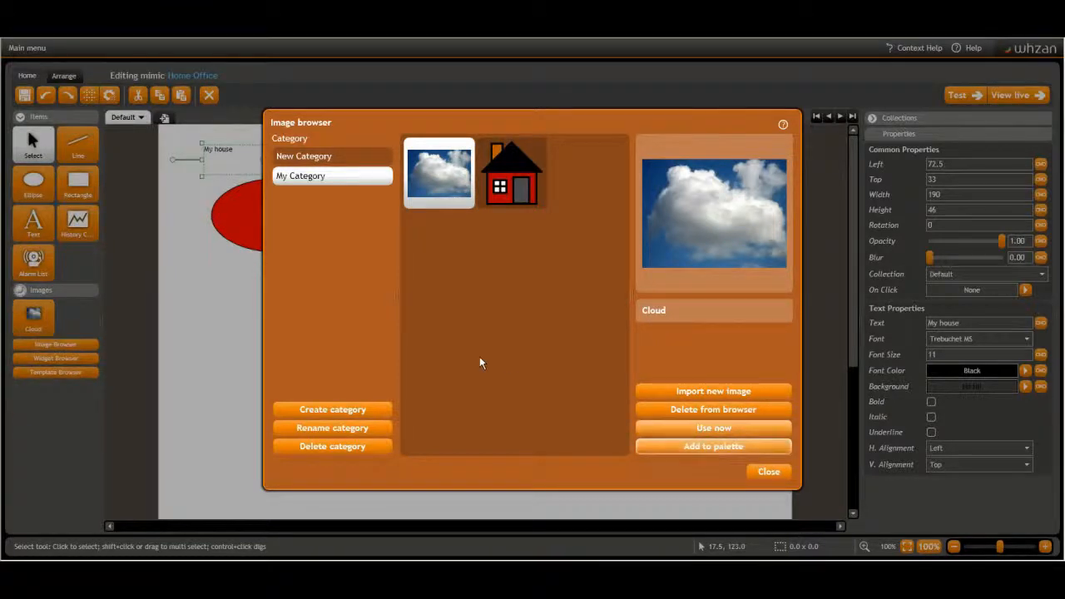
Place the House image about 169 by 215 beside the rectangle and the Cloud image about 464 by 286 below the shapes.
left_click(513, 188)
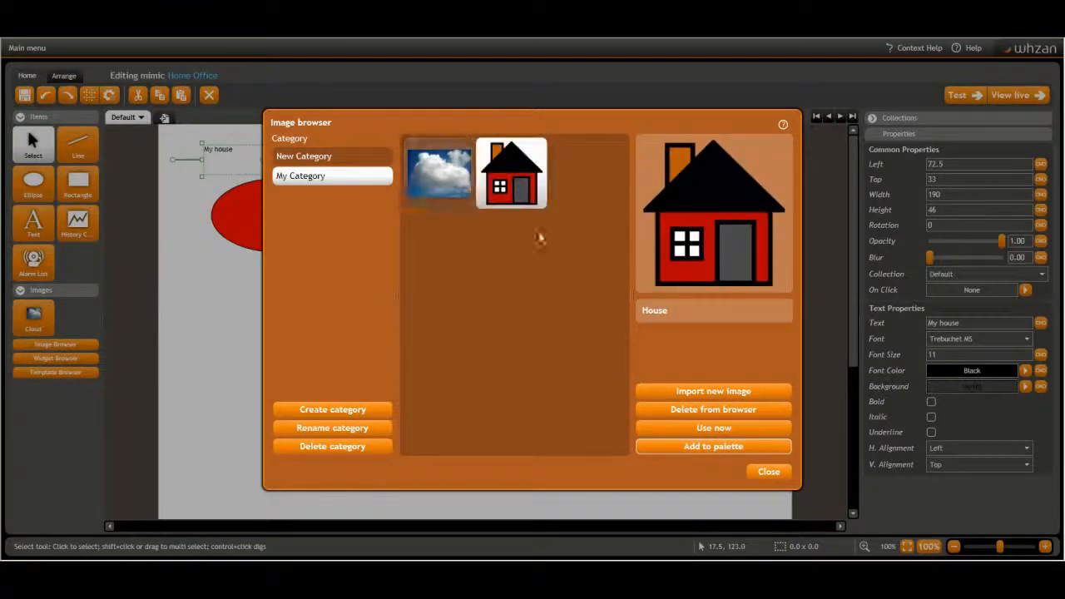
left_click(710, 429)
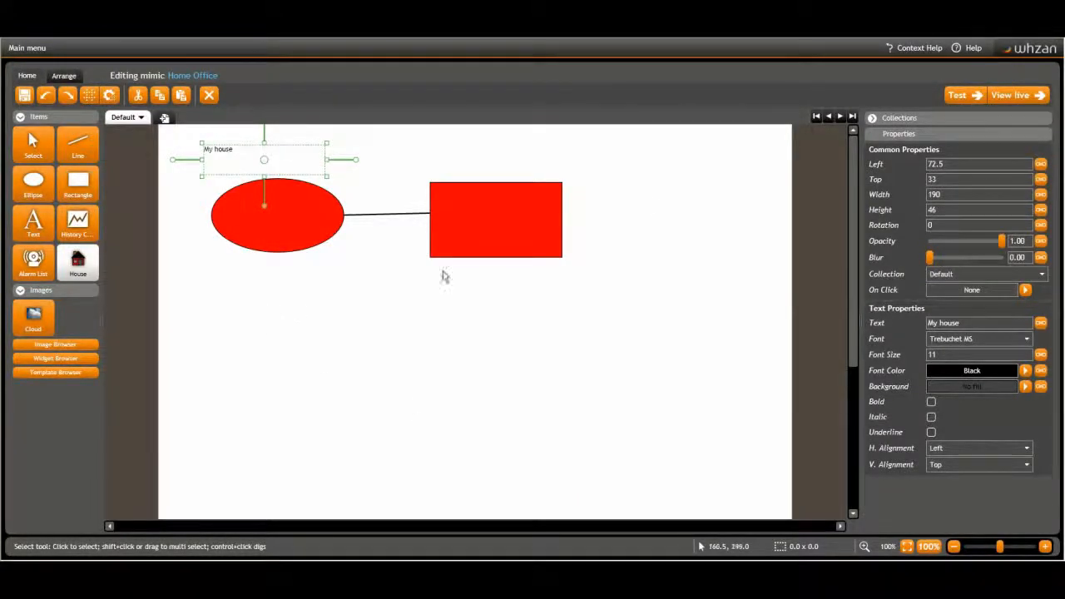
left_click_drag(640, 172, 746, 307)
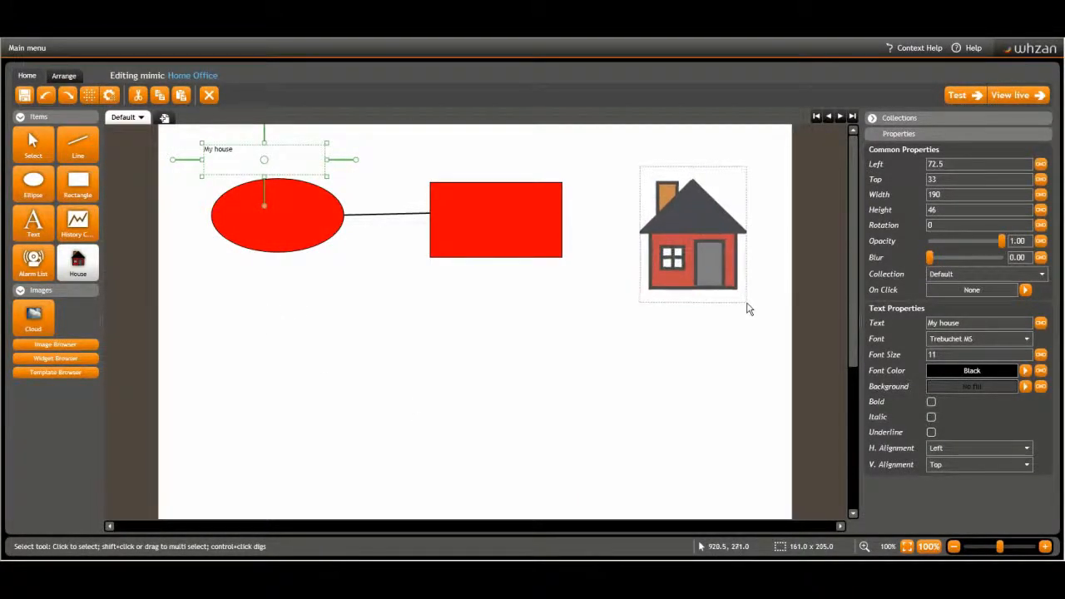
left_click(35, 323)
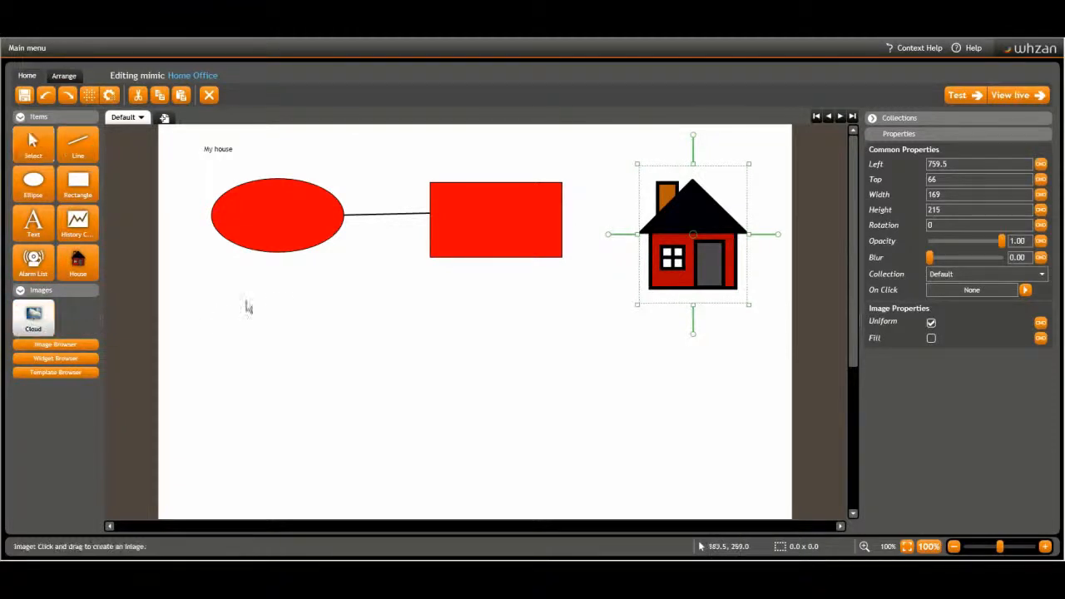
left_click_drag(261, 302, 554, 483)
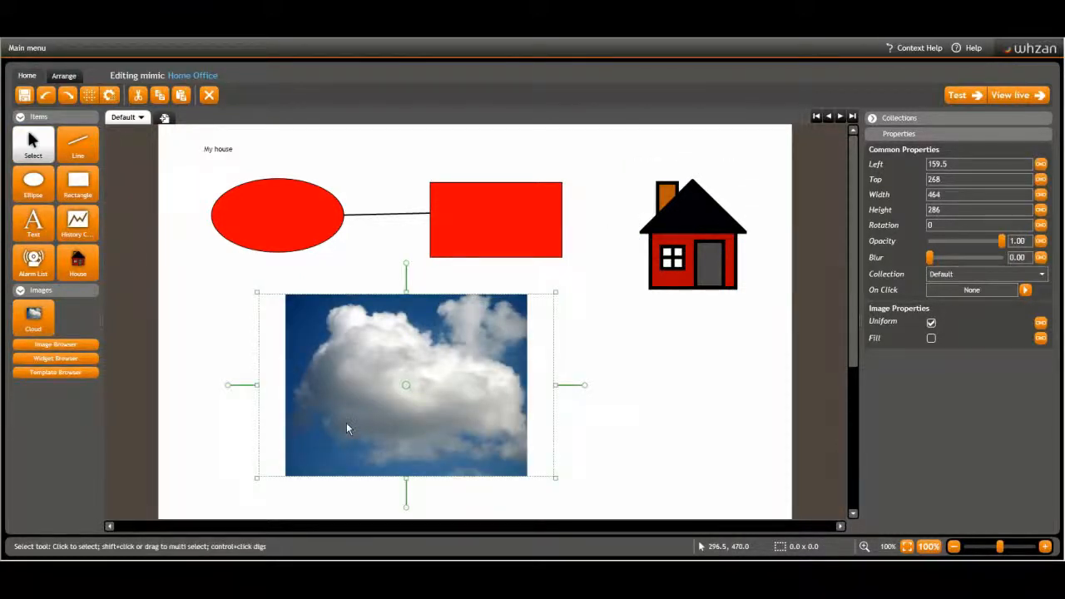
Add a clock widget from the Clocks category of the widget browser to the palette.
left_click(55, 358)
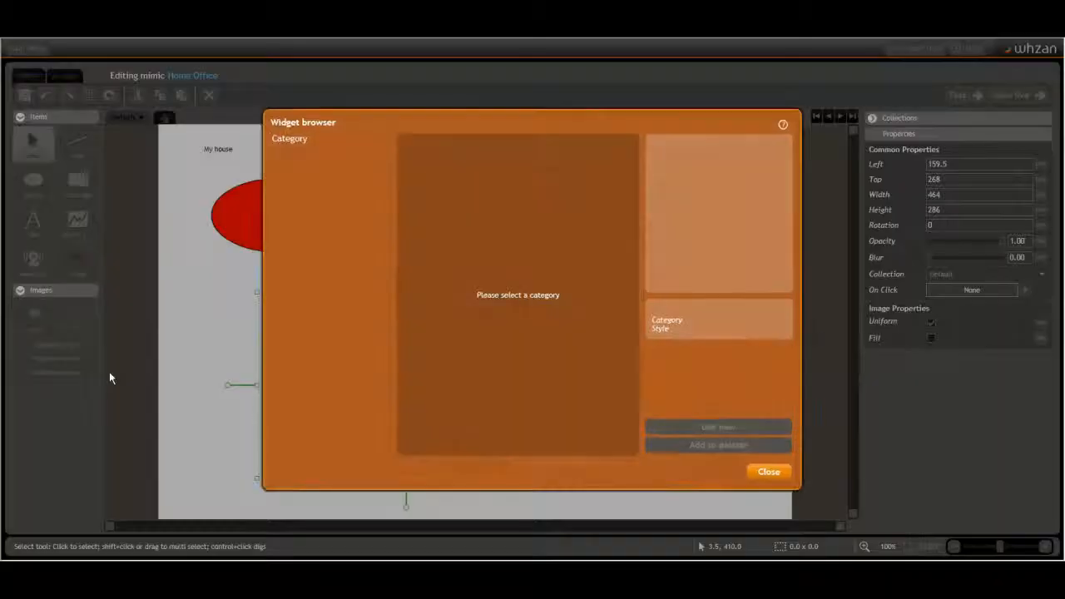
left_click(297, 197)
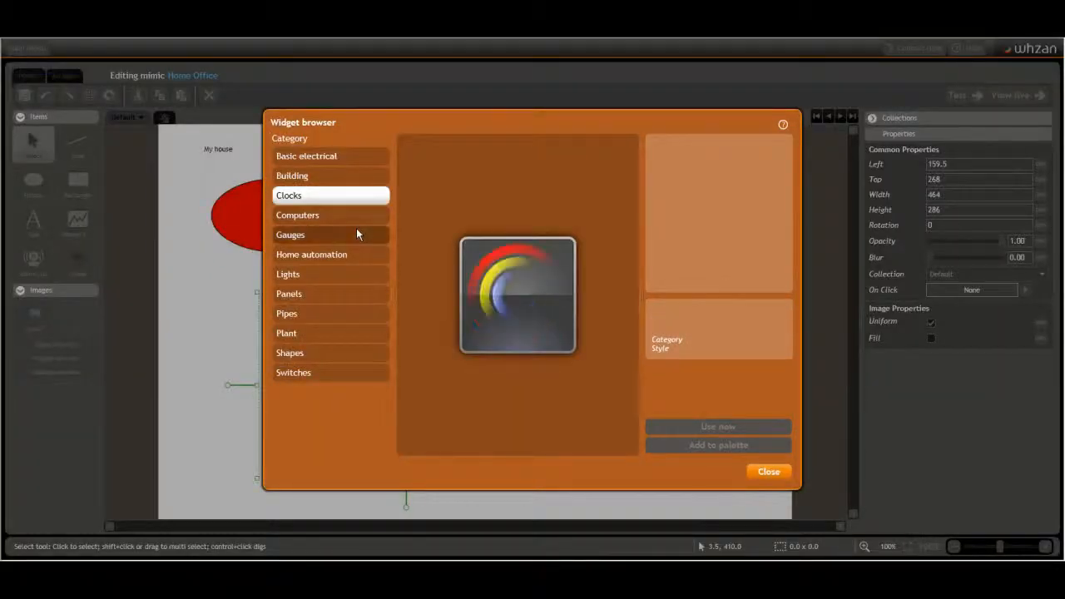
left_click(711, 446)
Add the Aqua vertical LED bar graph and the Generic circular pointer gauge from the Gauges category to the palette.
left_click(323, 236)
left_click(580, 245)
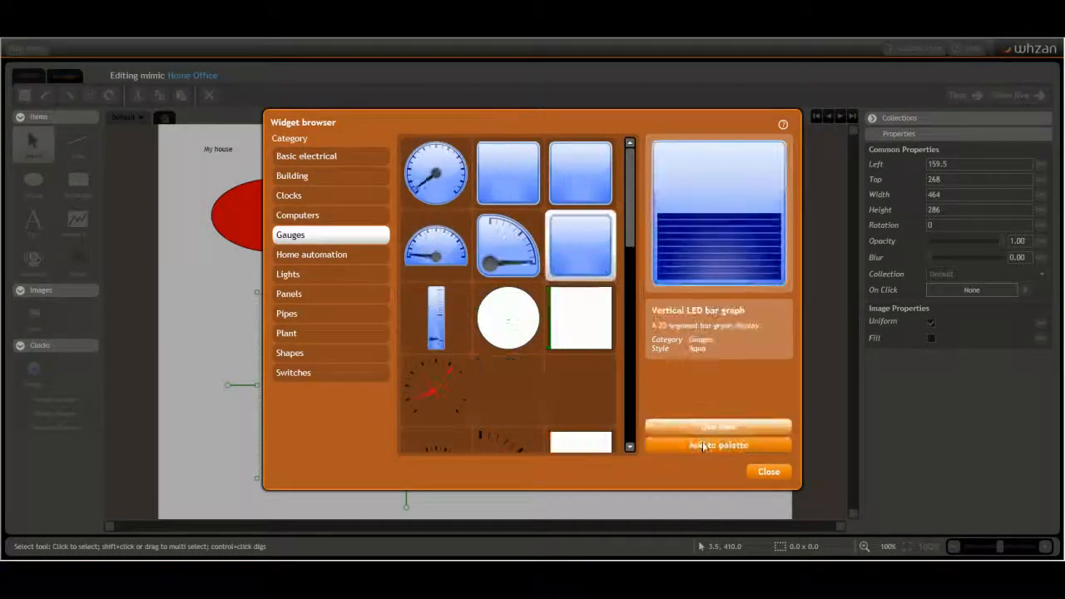
left_click(712, 446)
left_click(436, 390)
left_click(714, 446)
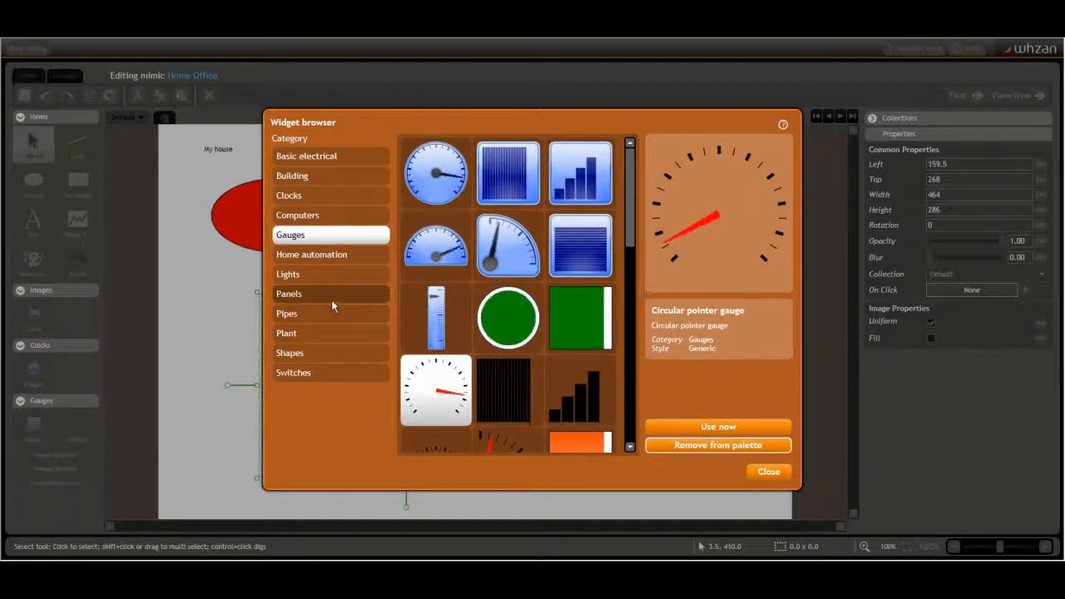
Use the two-lamp traffic light widget from the Lights category and place it about 136 by 199 below the House image.
left_click(321, 275)
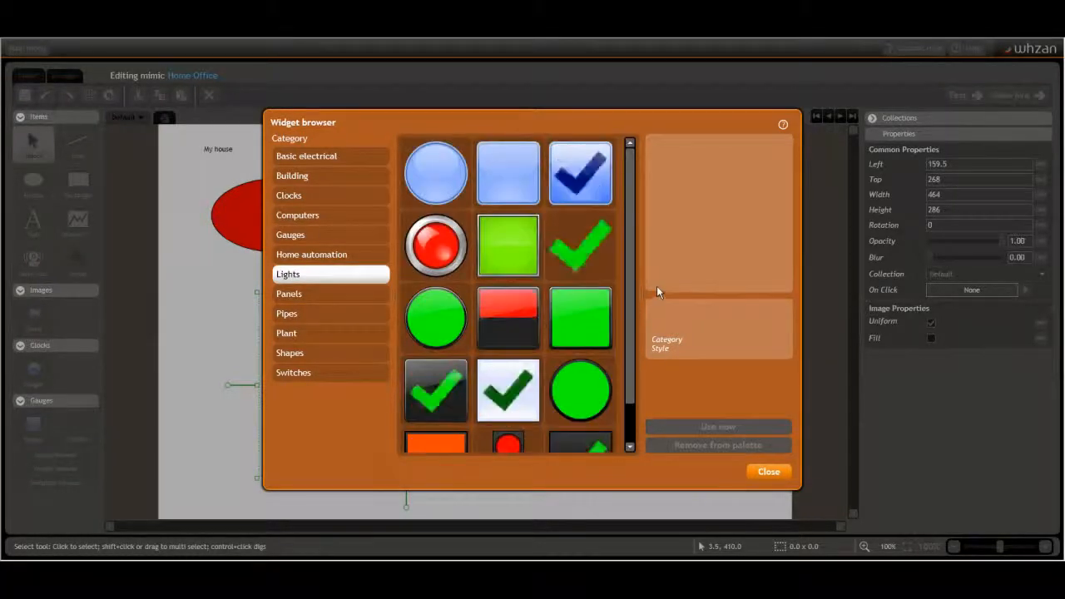
scroll(509, 350, "down", 1)
left_click(509, 416)
left_click(718, 426)
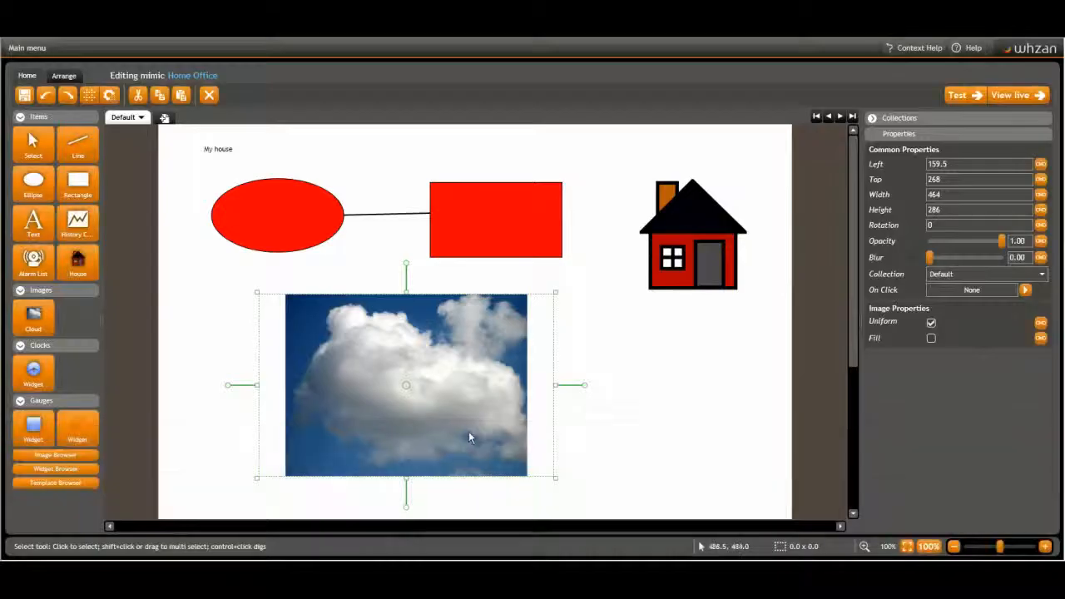
mouse_move(624, 352)
left_mouse_down()
mouse_move(659, 379)
mouse_move(713, 480)
left_mouse_up()
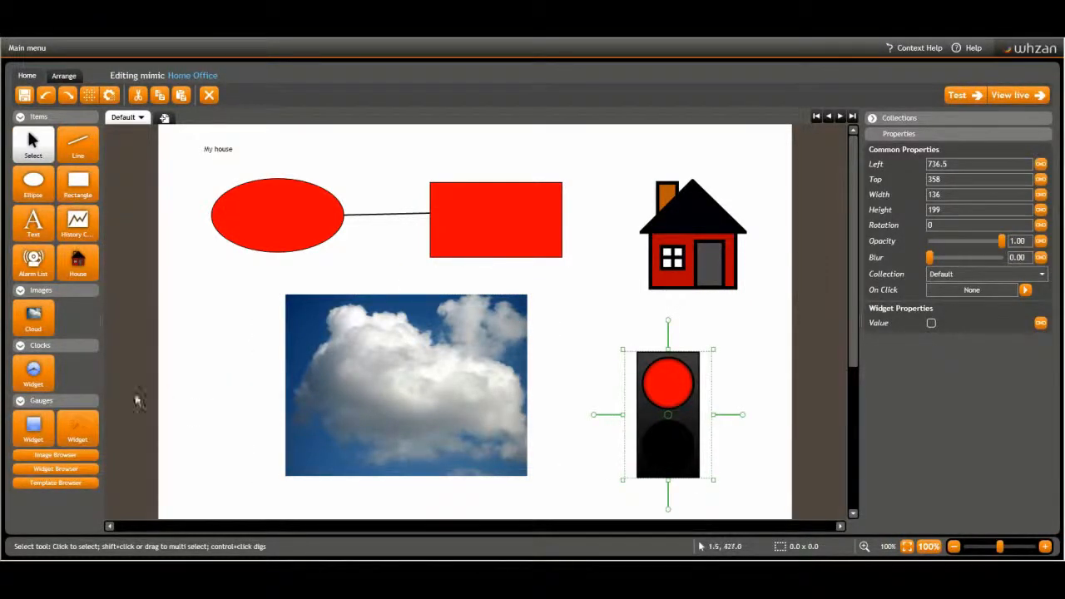
Place the clock about 72 by 76 beside the House's chimney and the Aqua bar gauge about 131 by 156 between the Cloud and traffic light.
left_click(33, 373)
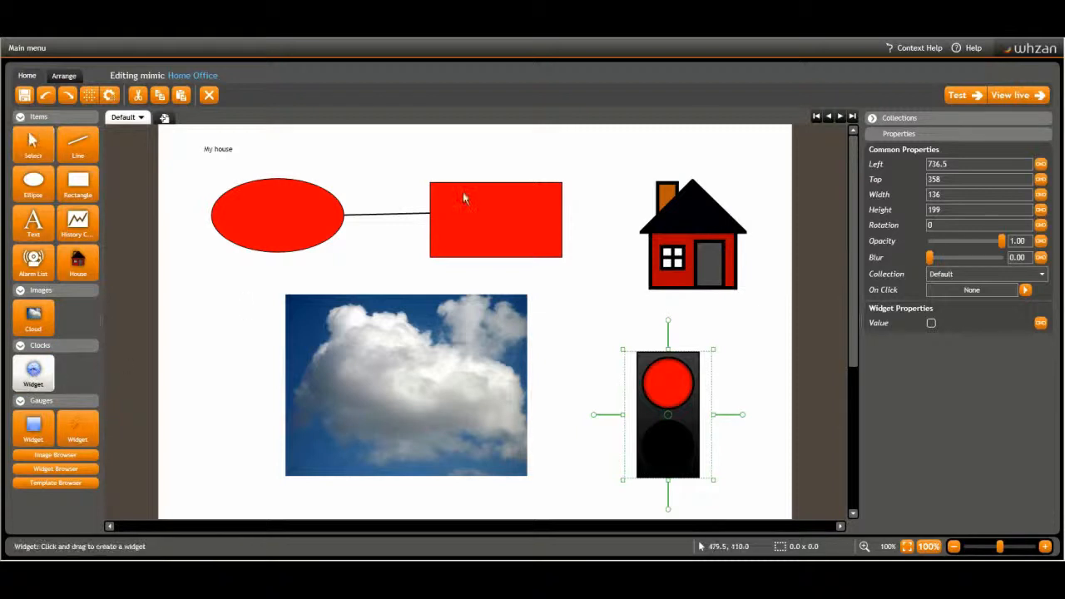
left_click_drag(589, 146, 637, 198)
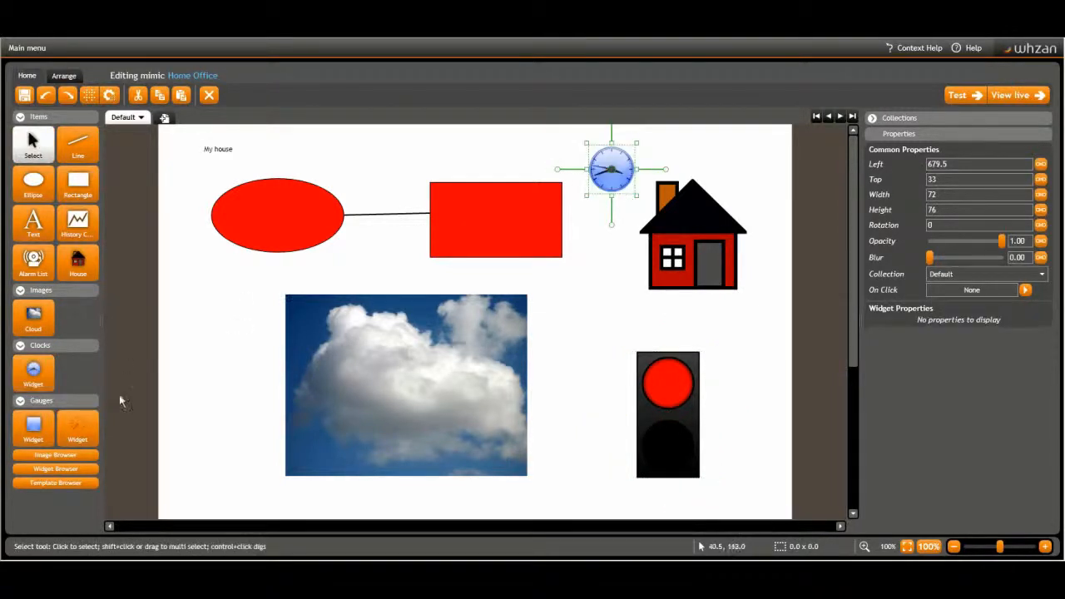
left_click(33, 426)
left_click_drag(540, 397, 619, 493)
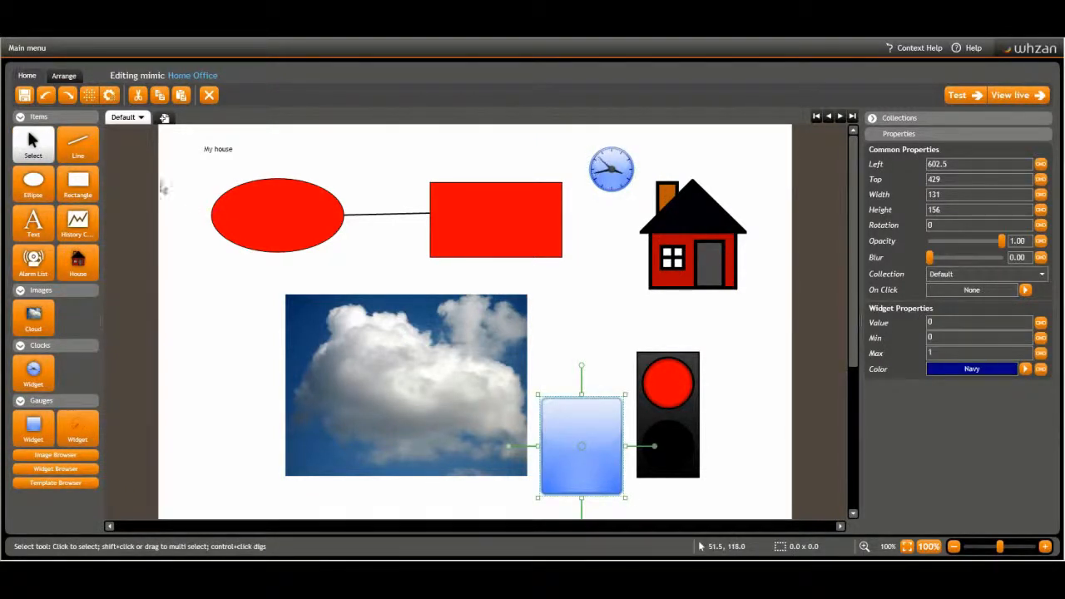
Select the ellipse, line, rectangle, clock, House and traffic light together and shift them slightly down and to the right.
left_click(31, 141)
left_click(283, 226)
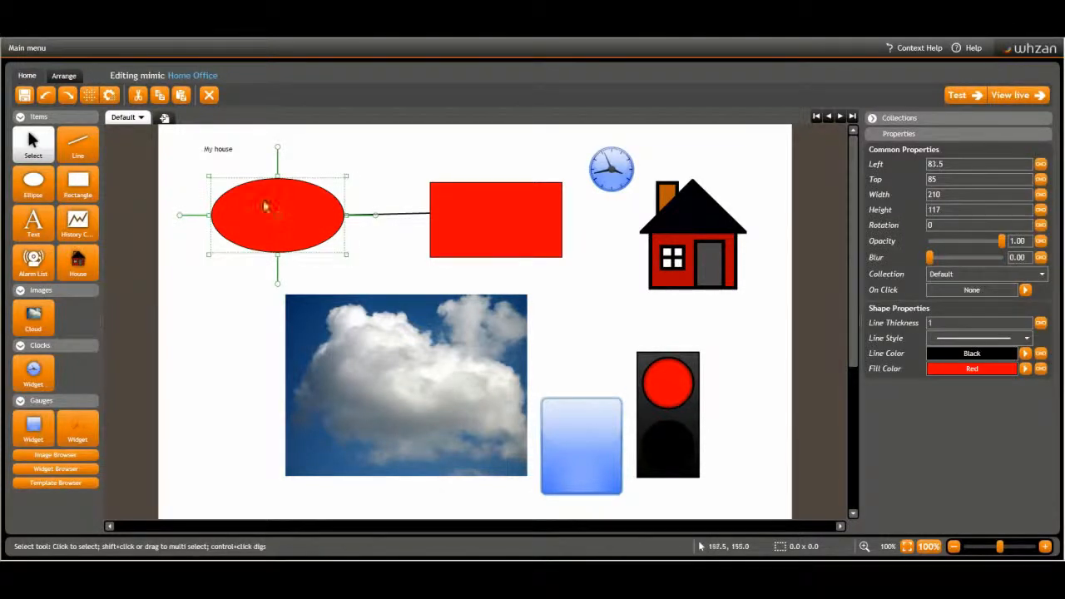
left_click_drag(194, 165, 591, 275)
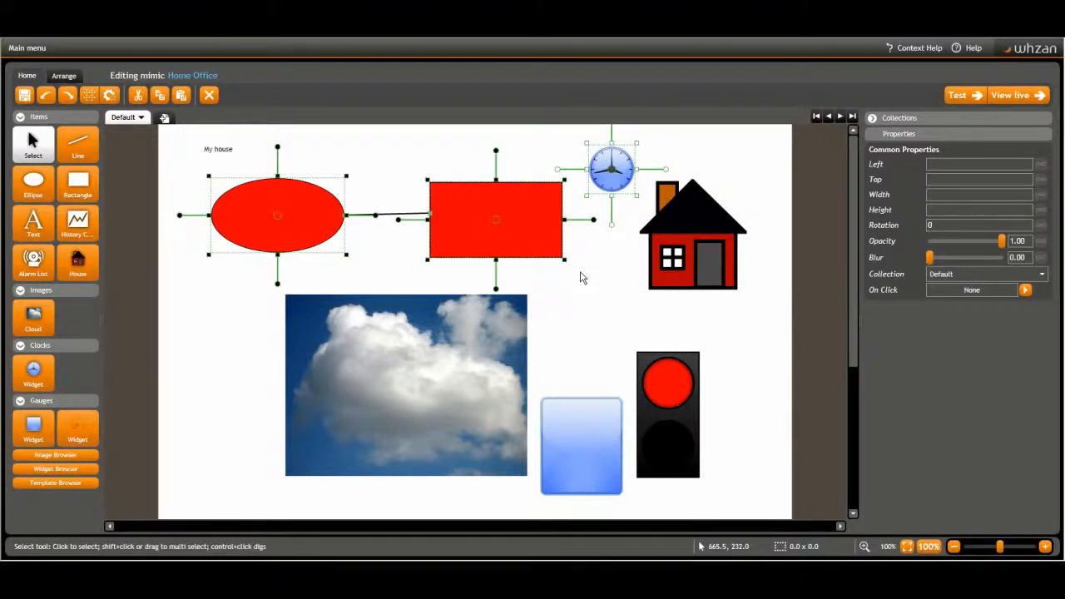
left_click(581, 277)
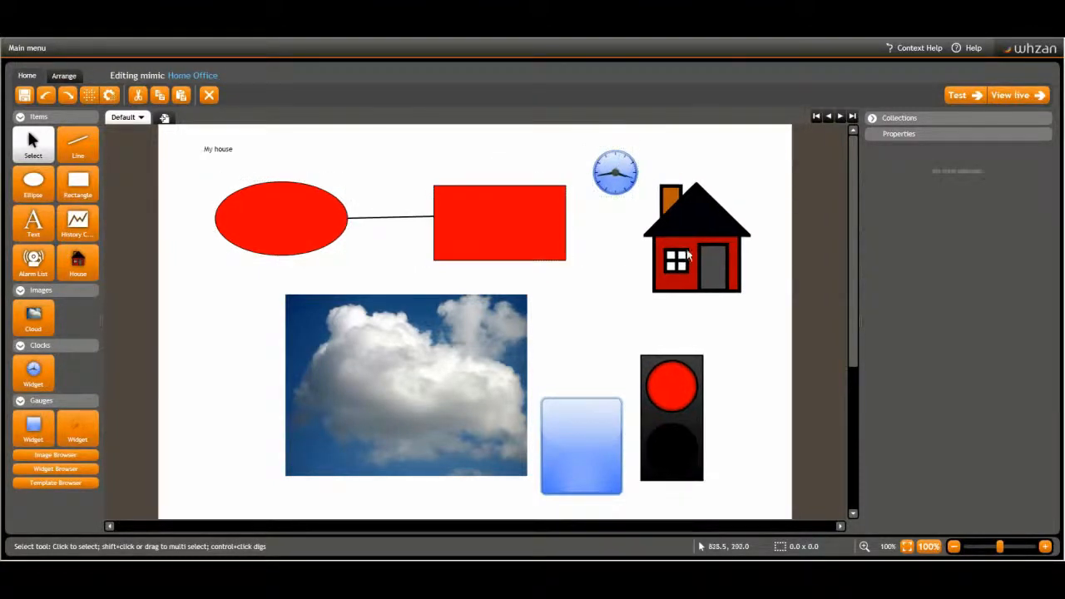
Move the House image behind the Cloud image, select it beneath the cloud and enlarge it to about 271 by 310.
left_click(695, 234)
left_click_drag(695, 234, 368, 386)
left_click(263, 490)
left_click(468, 421)
left_click(375, 396, "ctrl")
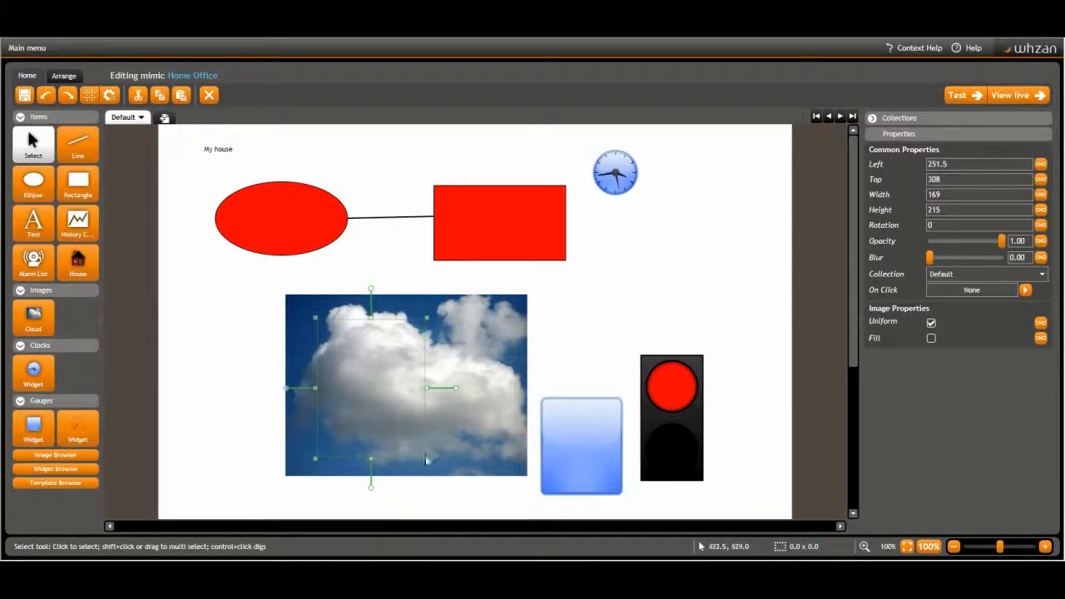
left_click_drag(426, 458, 468, 511)
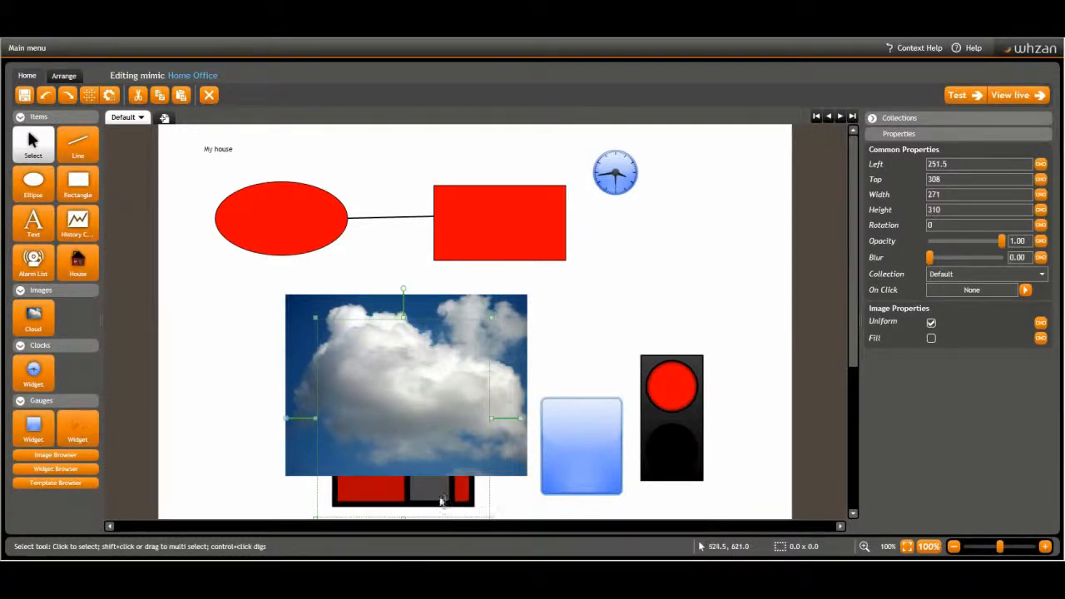
Enlarge the red ellipse to about 284 by 181 and rotate it to about -34.89 degrees.
left_click(278, 234)
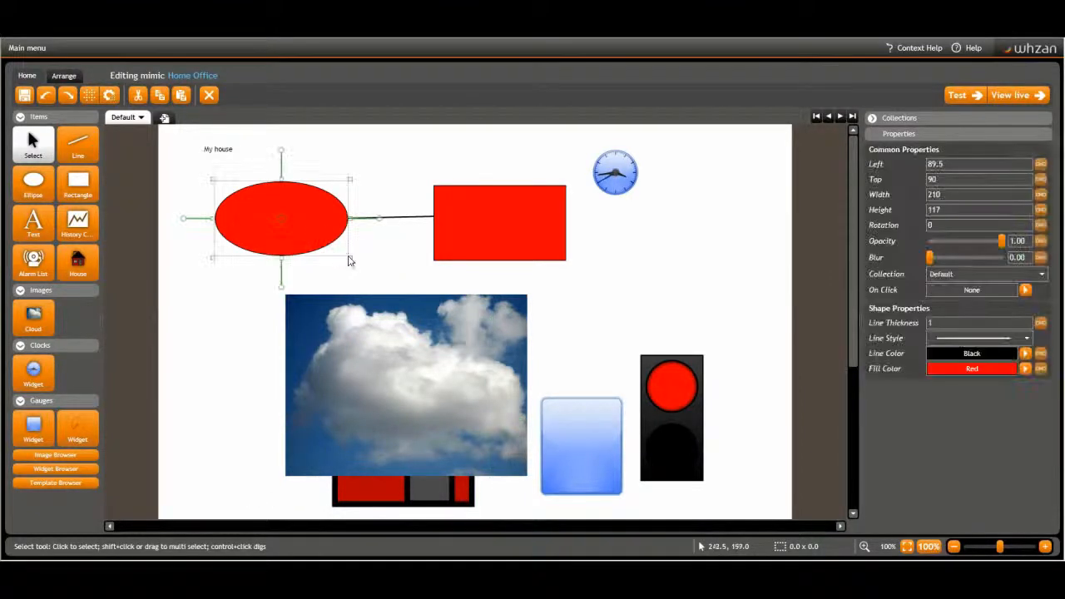
left_click_drag(347, 255, 397, 303)
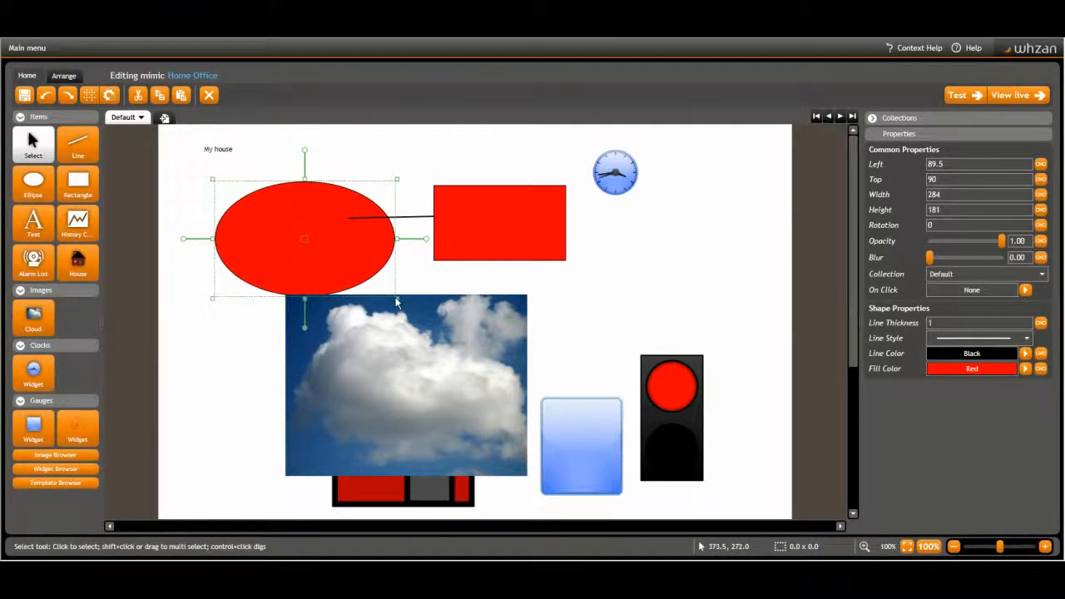
left_click_drag(427, 240, 405, 169)
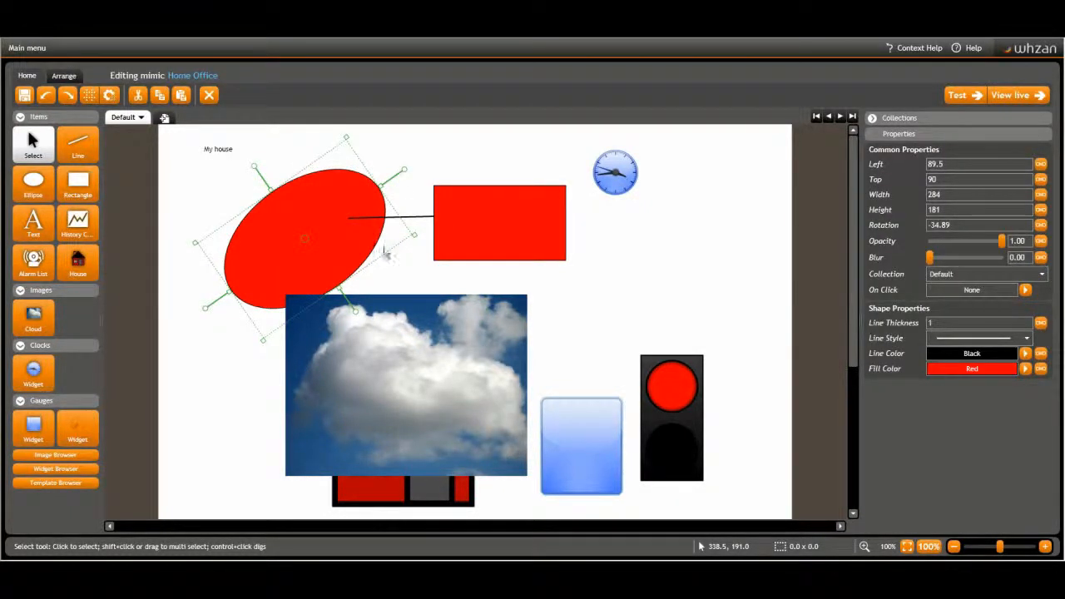
Set the ellipse's left position to 100, height to 200, opacity to 0.63 and blur to 16.67.
left_click(955, 164)
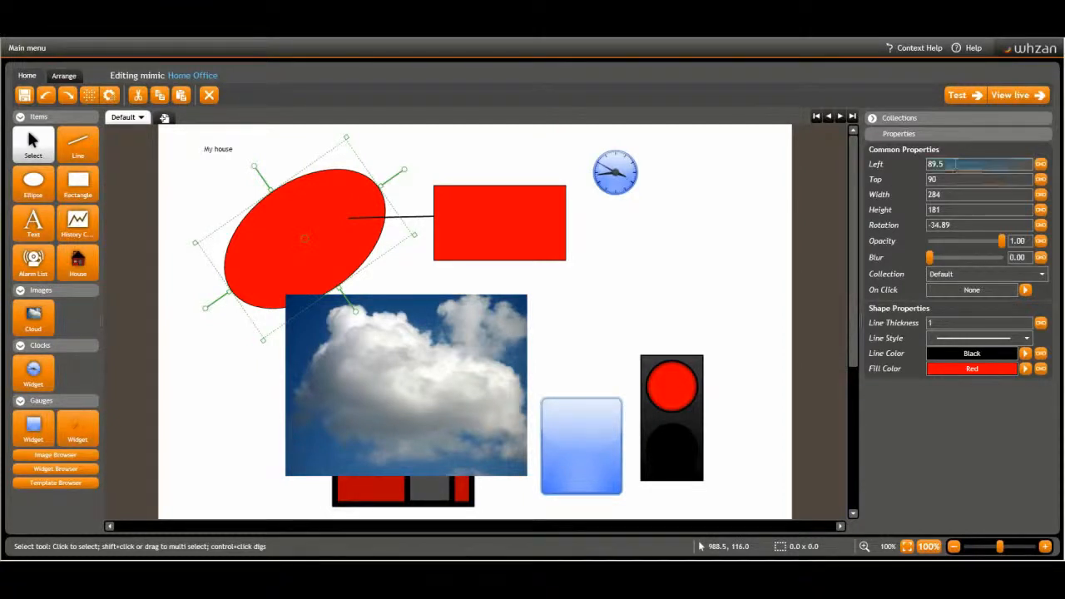
type("100")
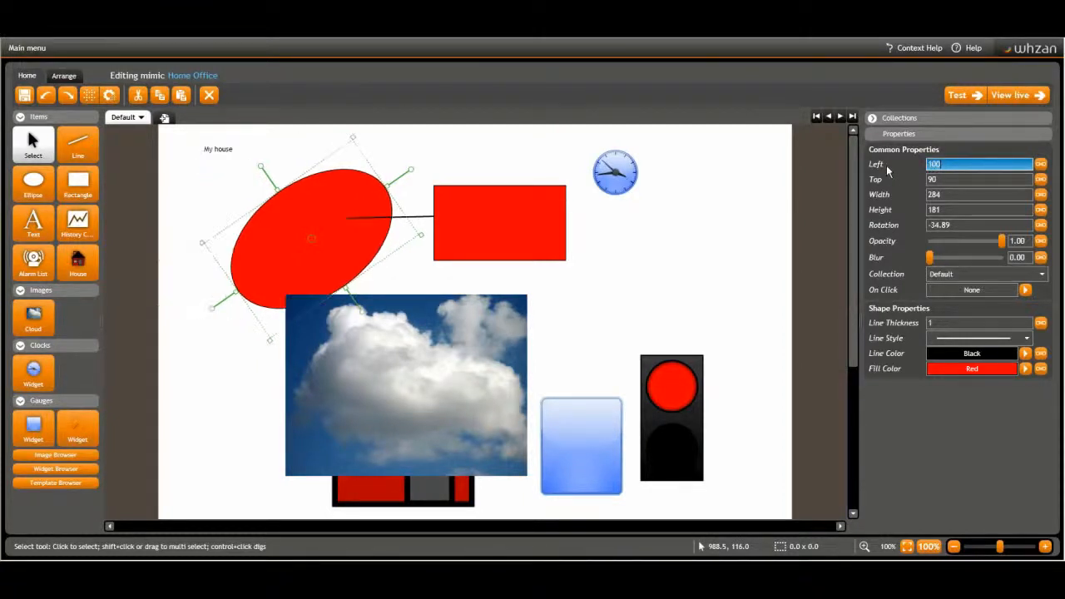
left_click(947, 210)
type("200")
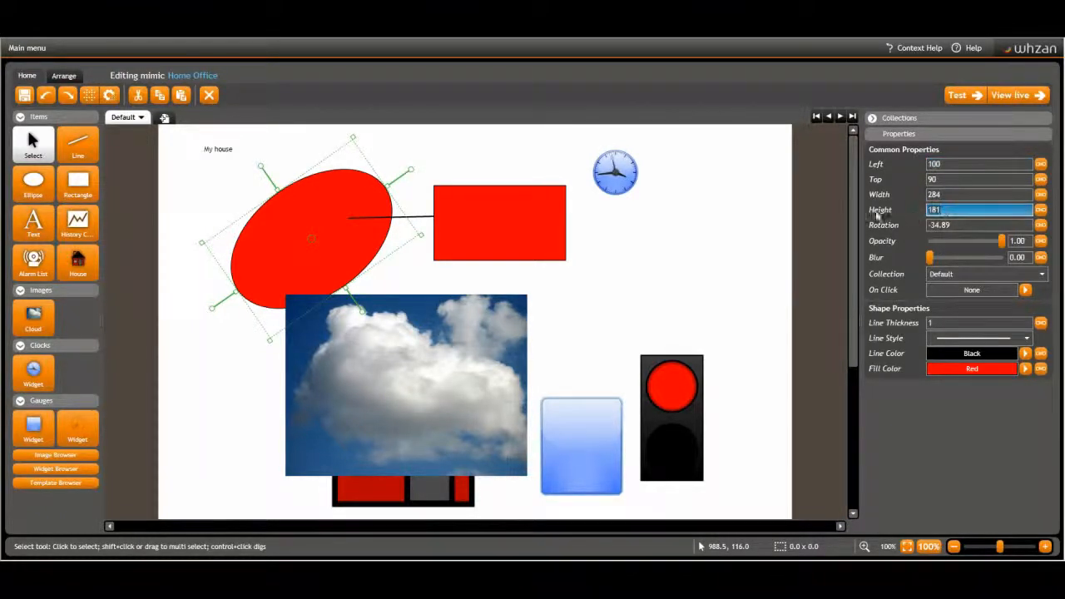
key("Return")
left_click_drag(1001, 241, 955, 258)
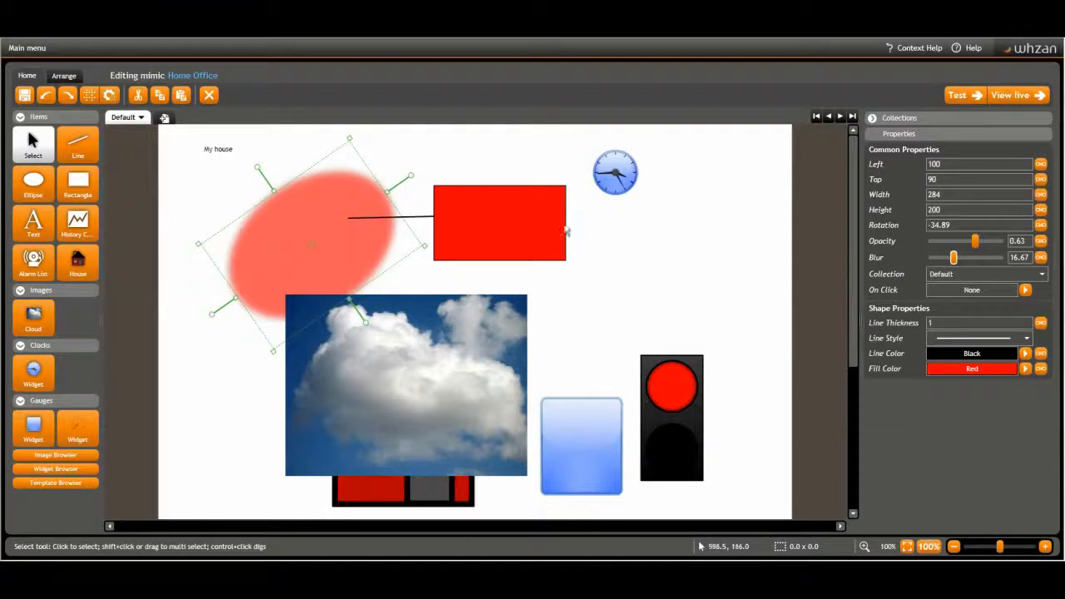
Give the red rectangle a line thickness of 20 and an Orange fill color.
left_click(526, 226)
left_click_drag(990, 322, 868, 322)
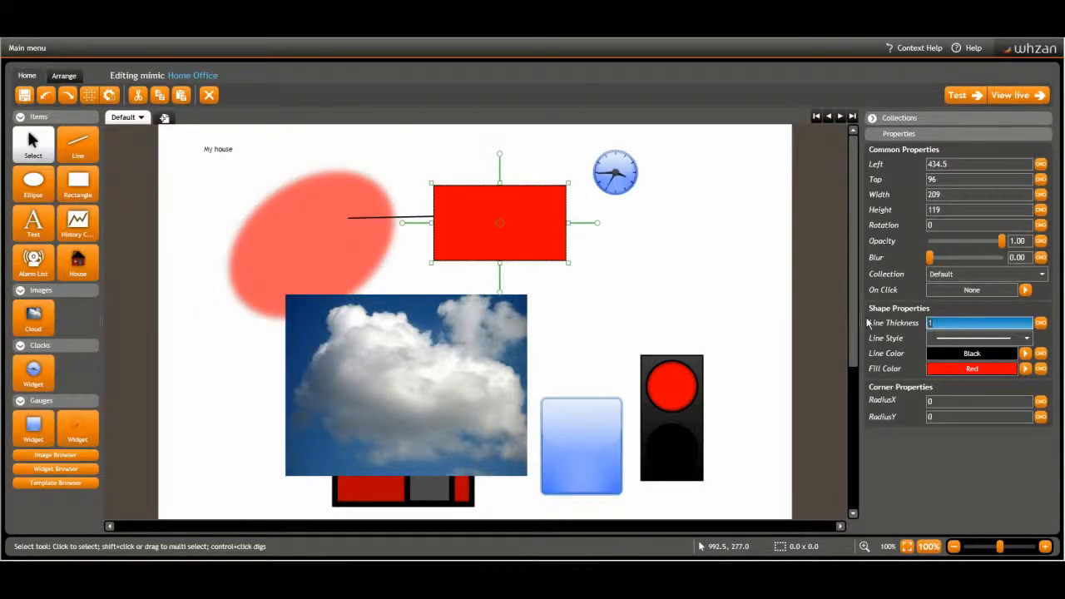
type("20")
left_click(987, 370)
left_click(583, 280)
left_click(631, 434)
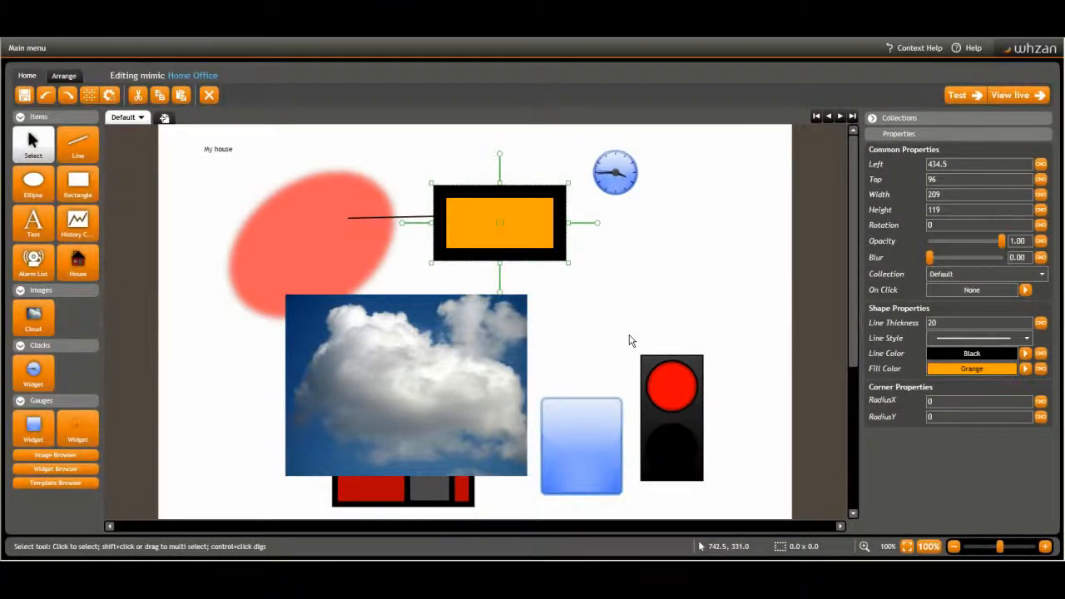
Round the rectangle's corners with RadiusX 45 and RadiusY 54.
left_click_drag(982, 401, 828, 406)
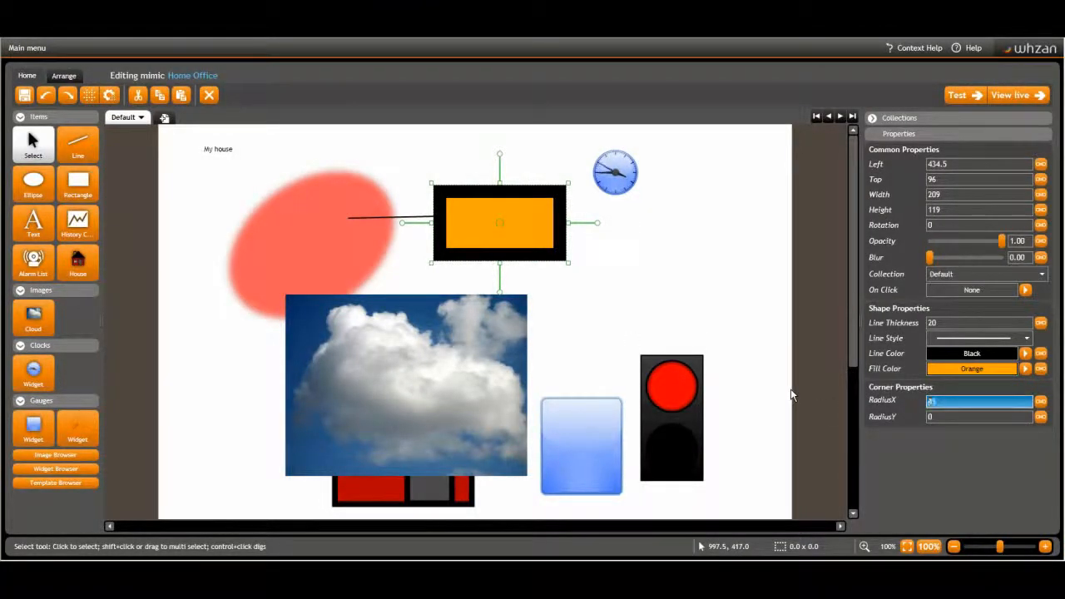
type("45")
key("Tab")
type("54")
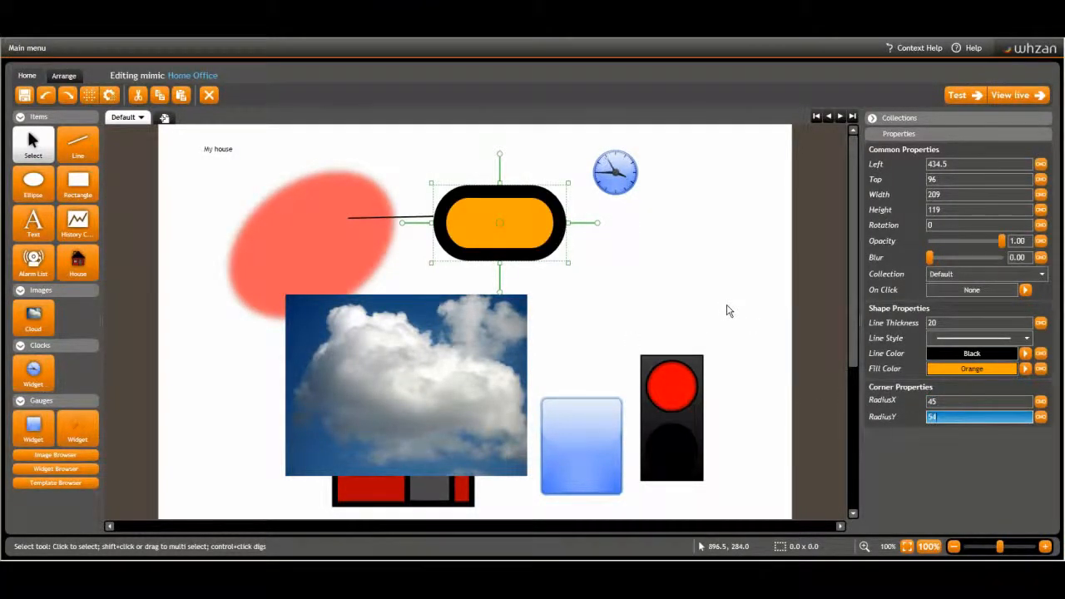
Format the "My house" text as Comic Sans MS, size 18, bold and italic.
left_click(293, 173)
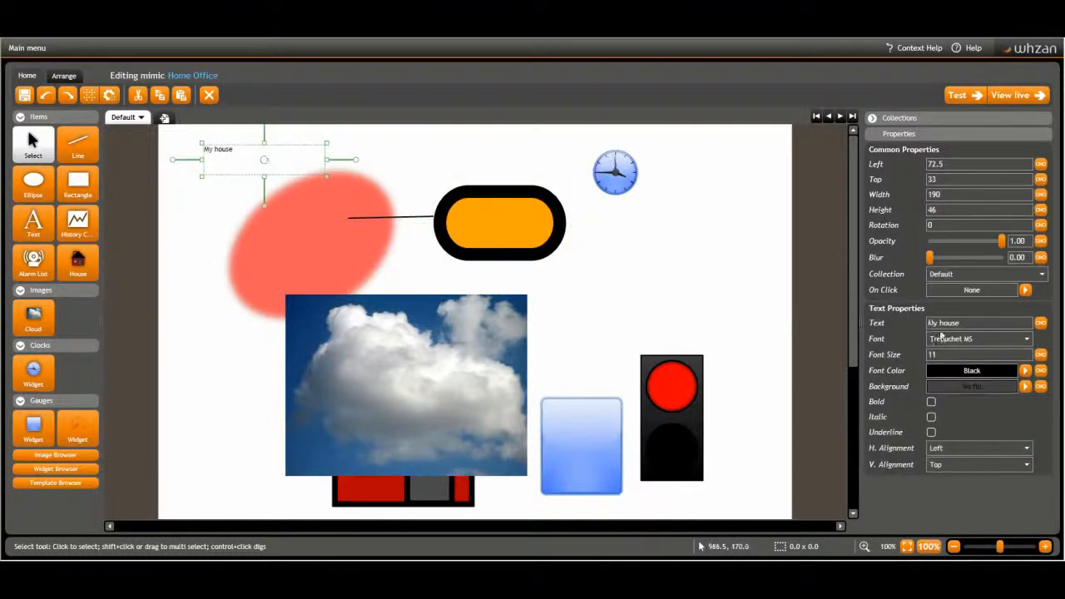
left_click(1027, 339)
left_click(974, 126)
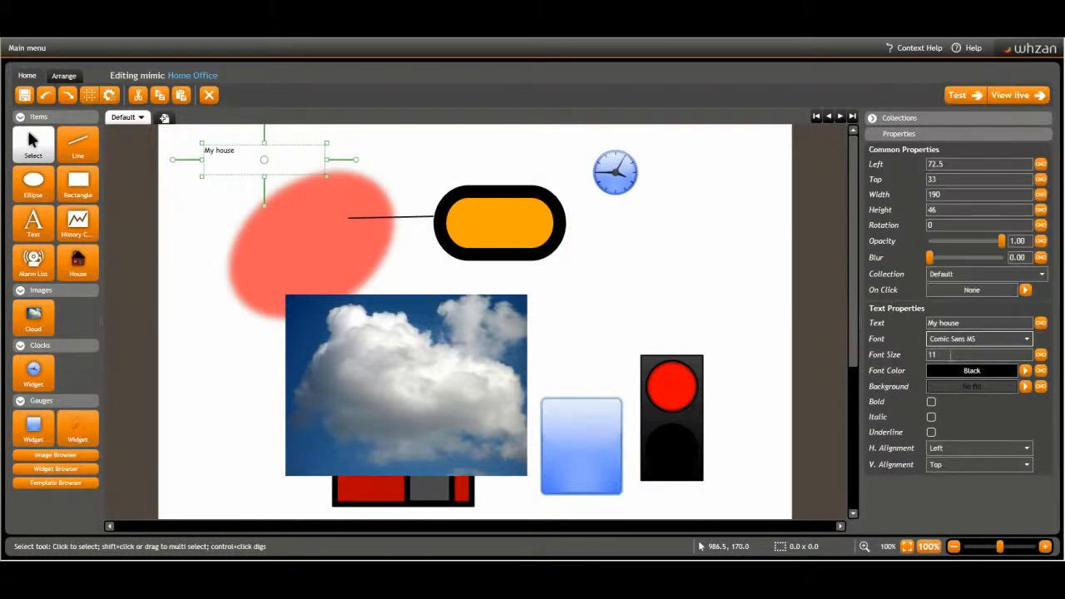
key("Tab")
type("18")
left_click(931, 402)
left_click(931, 417)
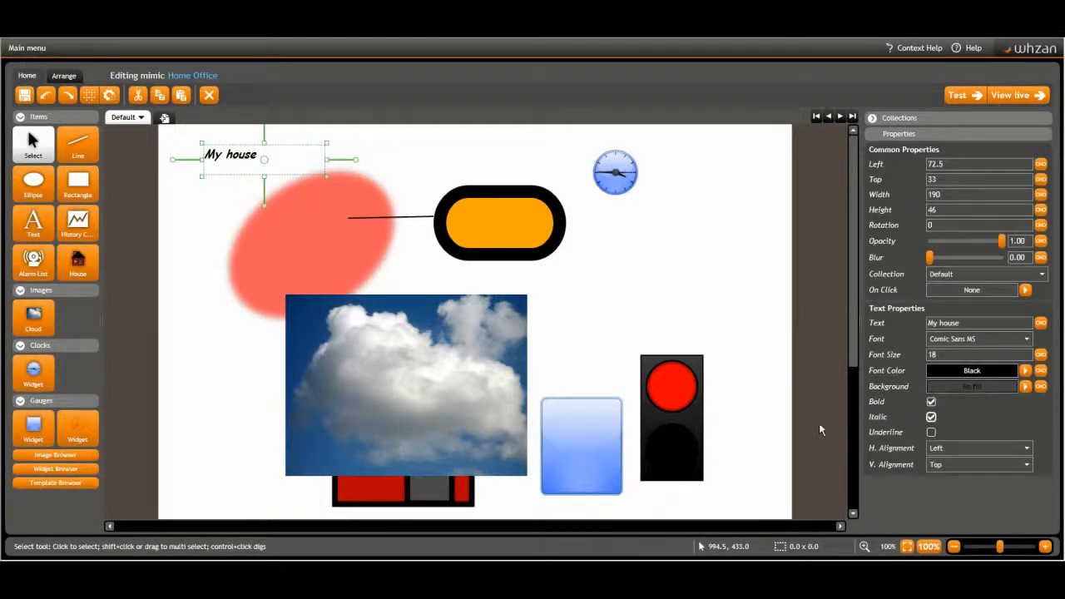
Try the Uniform and Fill scaling options on the Cloud image and return it to Uniform without Fill.
left_click(436, 393)
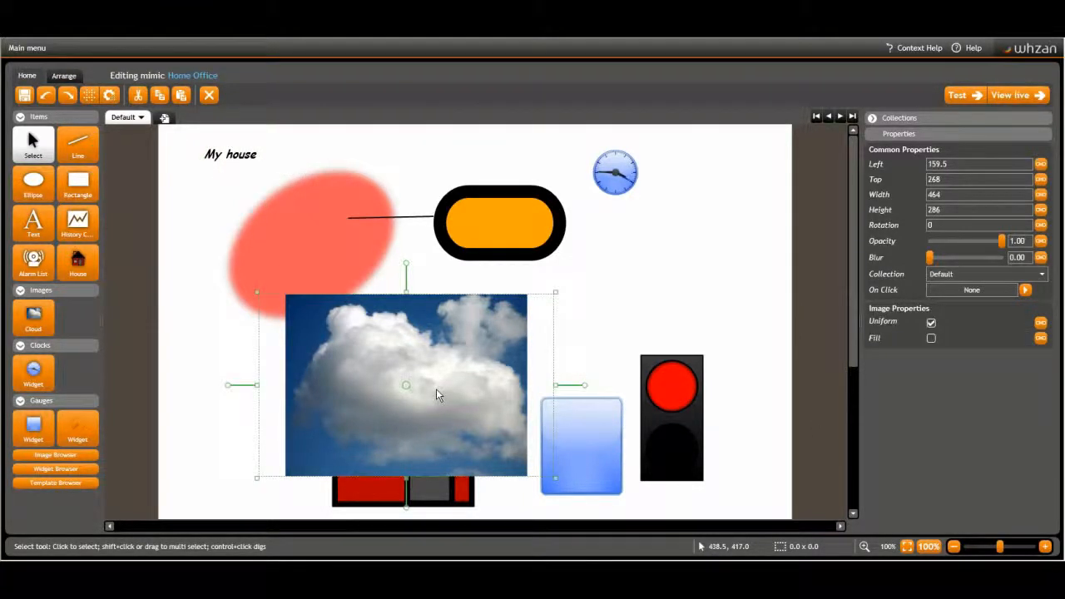
left_click(931, 322)
left_click(931, 323)
left_click(931, 338)
left_click(931, 323)
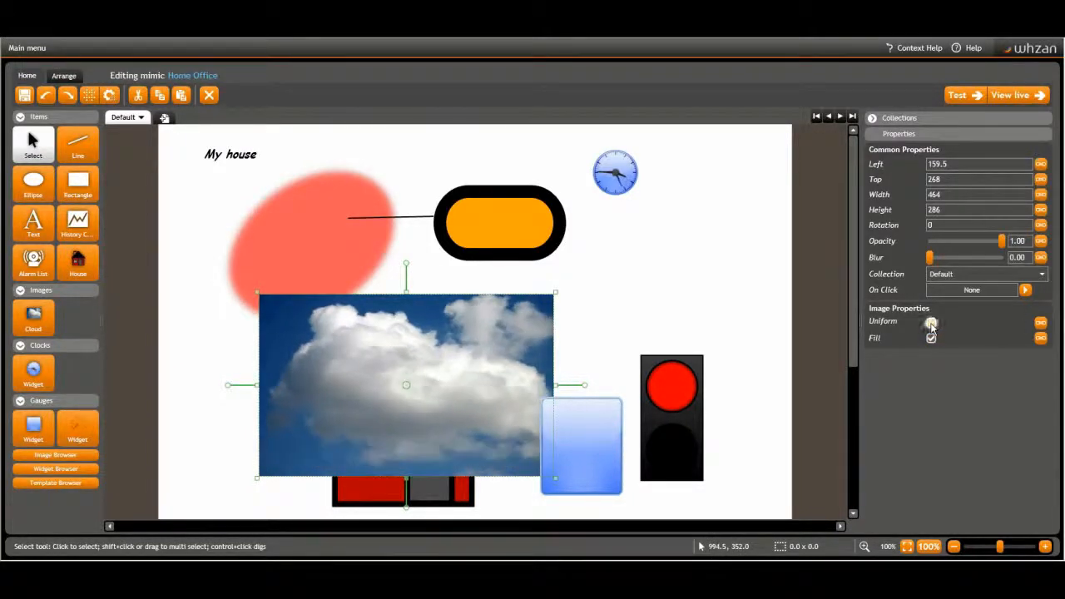
left_click(932, 338)
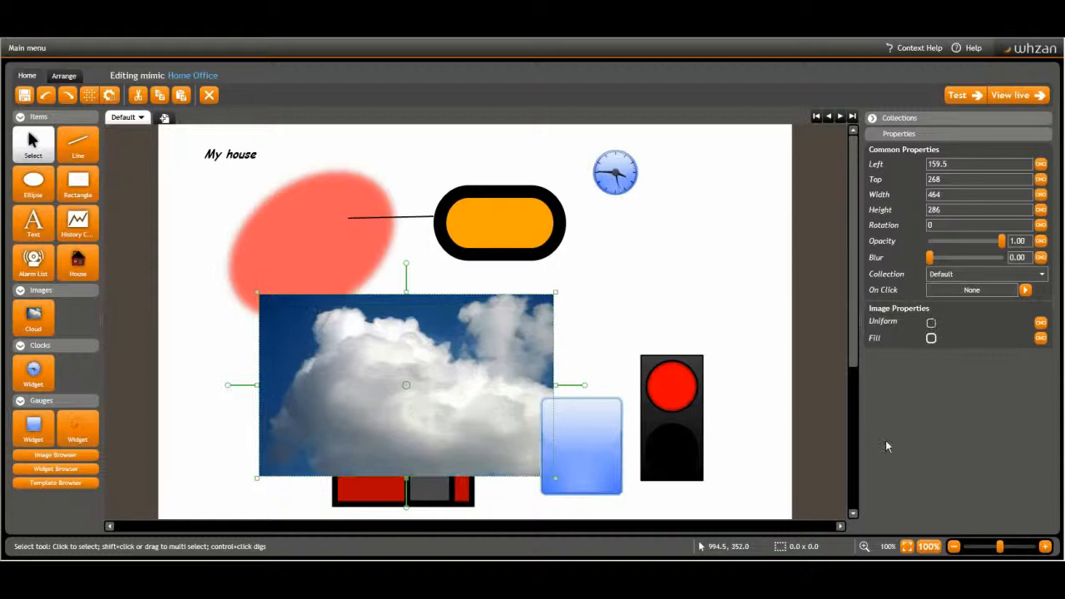
left_click(931, 323)
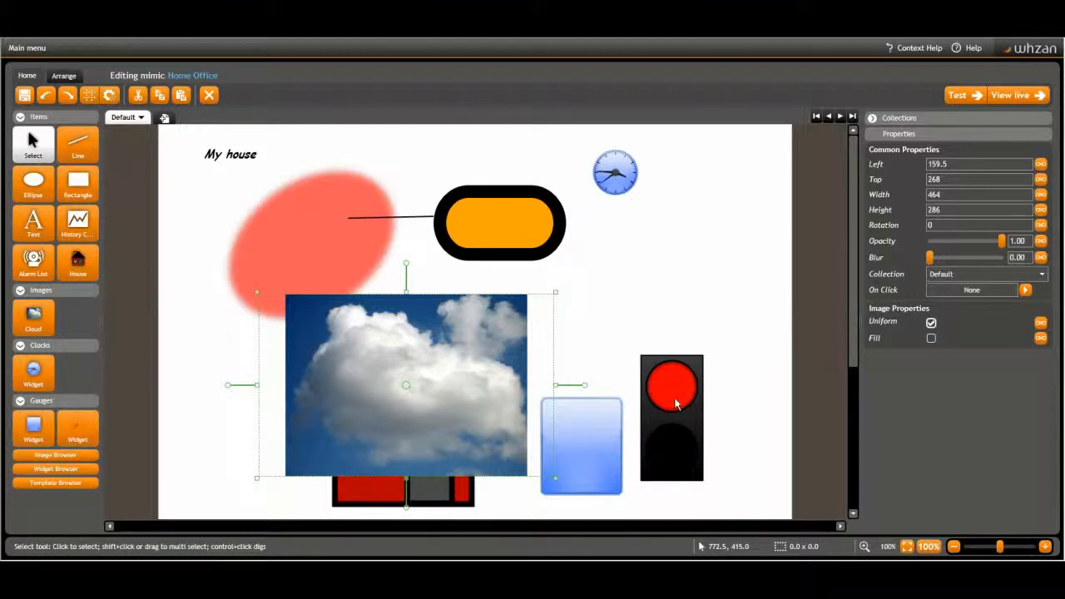
Turn the traffic light widget's Value on and back off.
left_click(680, 405)
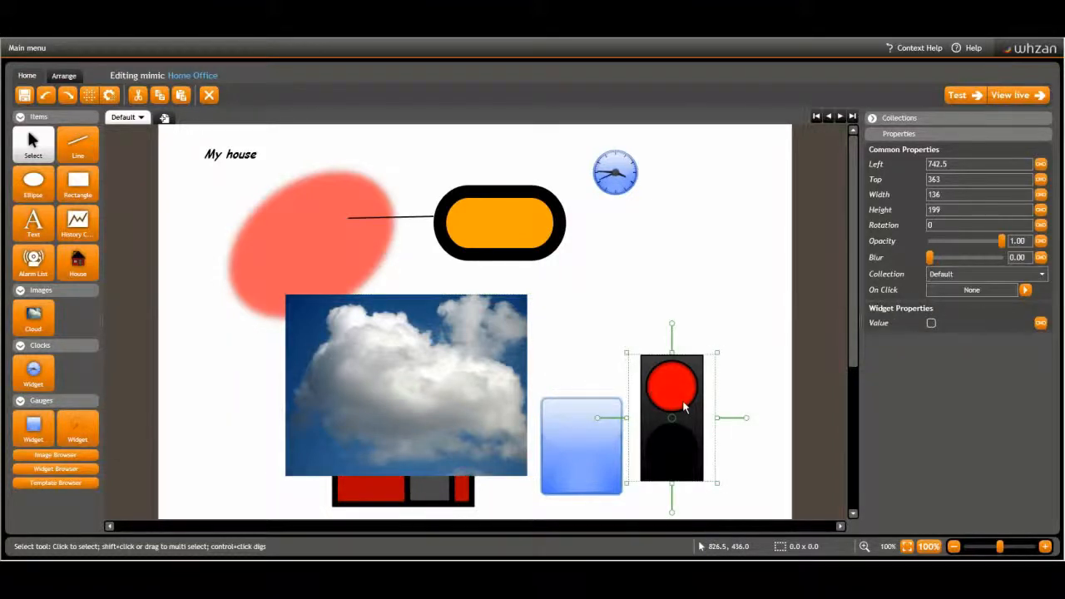
left_click(931, 323)
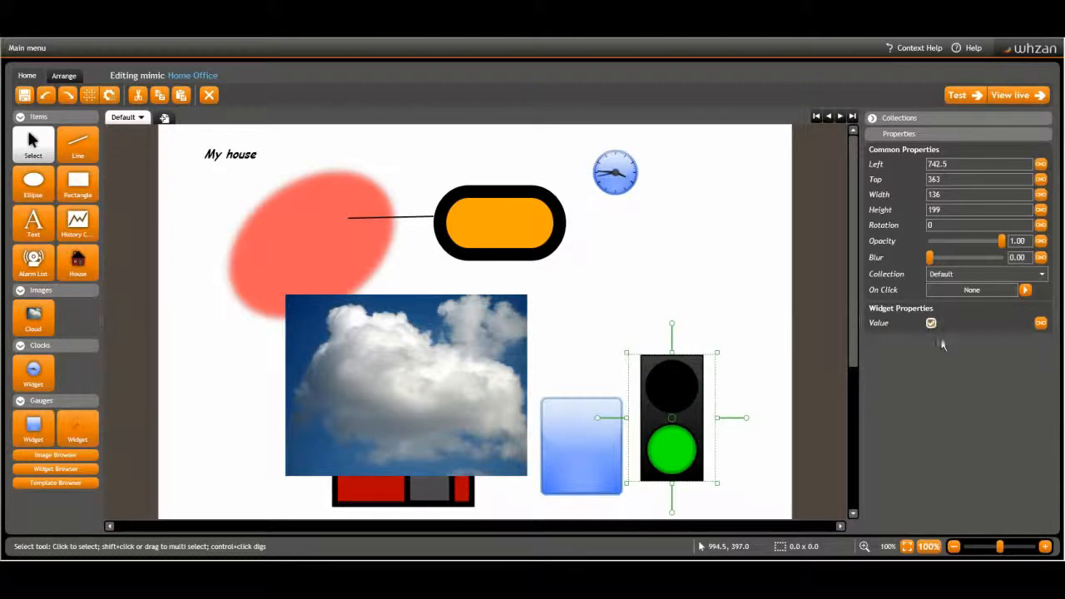
left_click(931, 323)
Move the House image out from behind the cloud to the space above the traffic light.
left_click(404, 490)
left_click_drag(404, 490, 704, 255)
Set the bar gauge's maximum to 100 and value to 75, and change its color to DeepPink.
left_click(576, 416)
left_click_drag(948, 352, 870, 355)
left_click_drag(939, 323, 885, 321)
type("75")
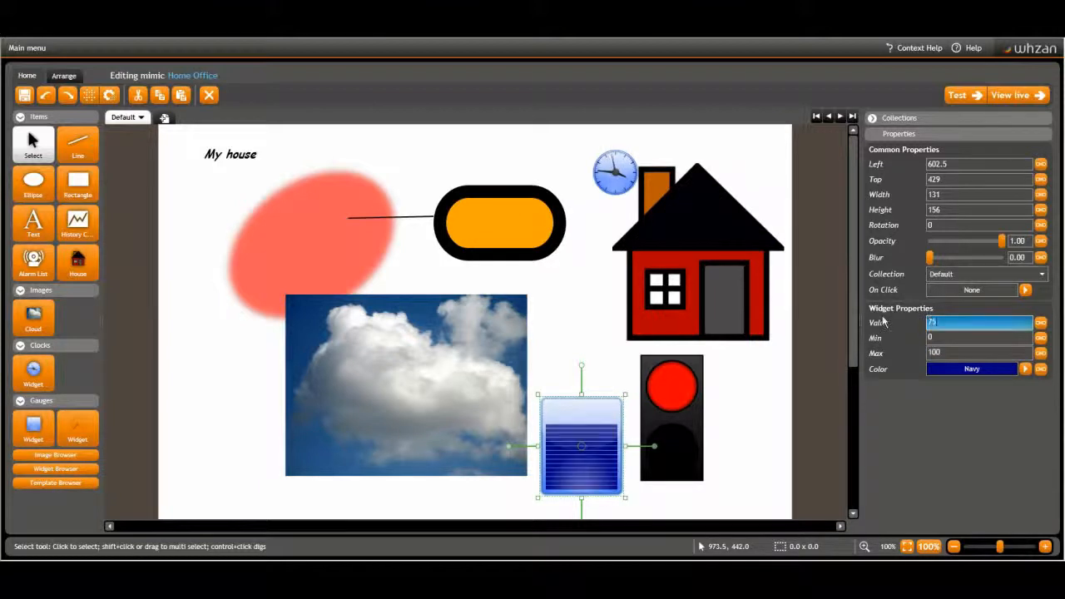
left_click(1005, 371)
left_click(522, 268)
left_click(638, 434)
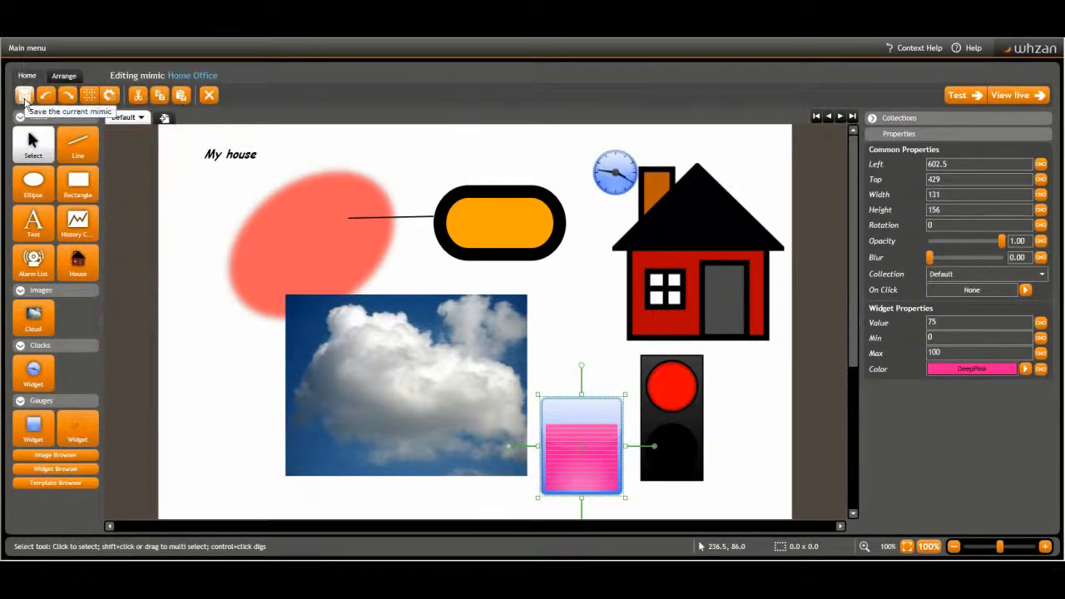
Save the mimic and undo the bar gauge's last color change.
left_click(25, 96)
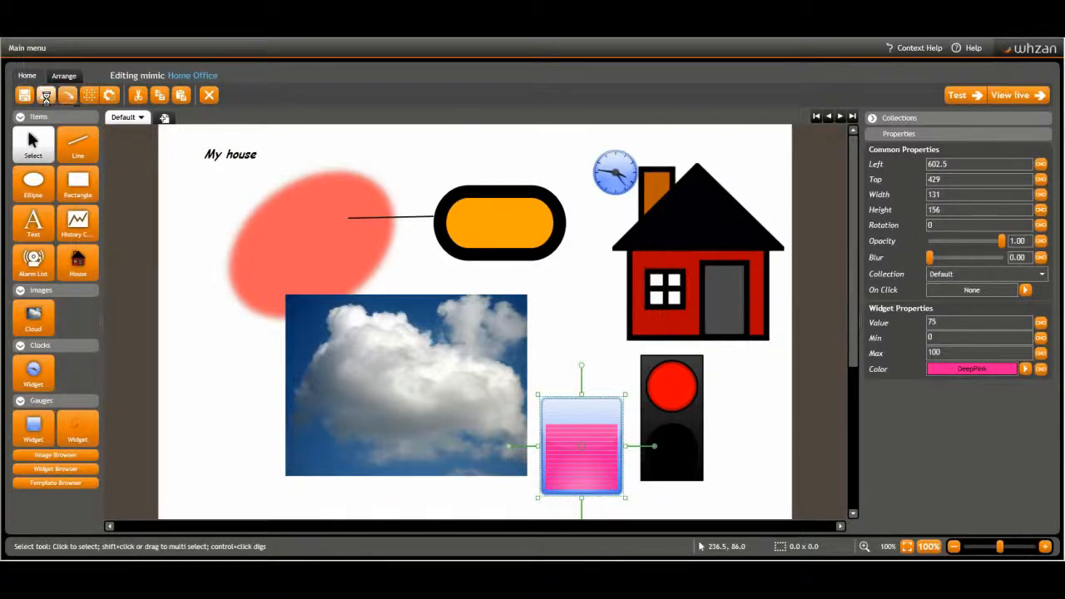
left_click(45, 95)
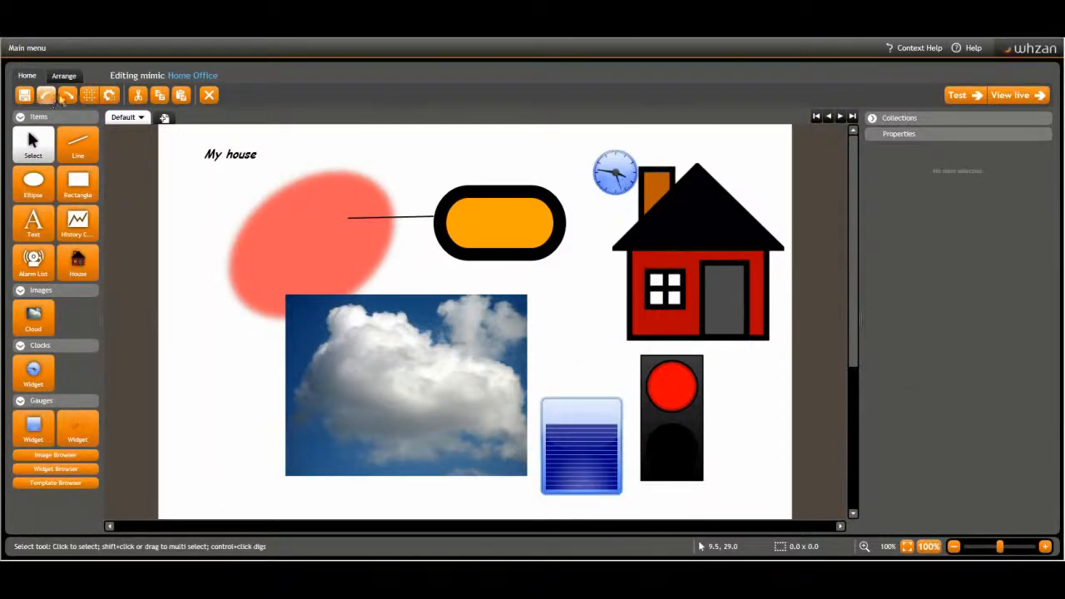
Redo the bar gauge's DeepPink color change.
left_click(67, 94)
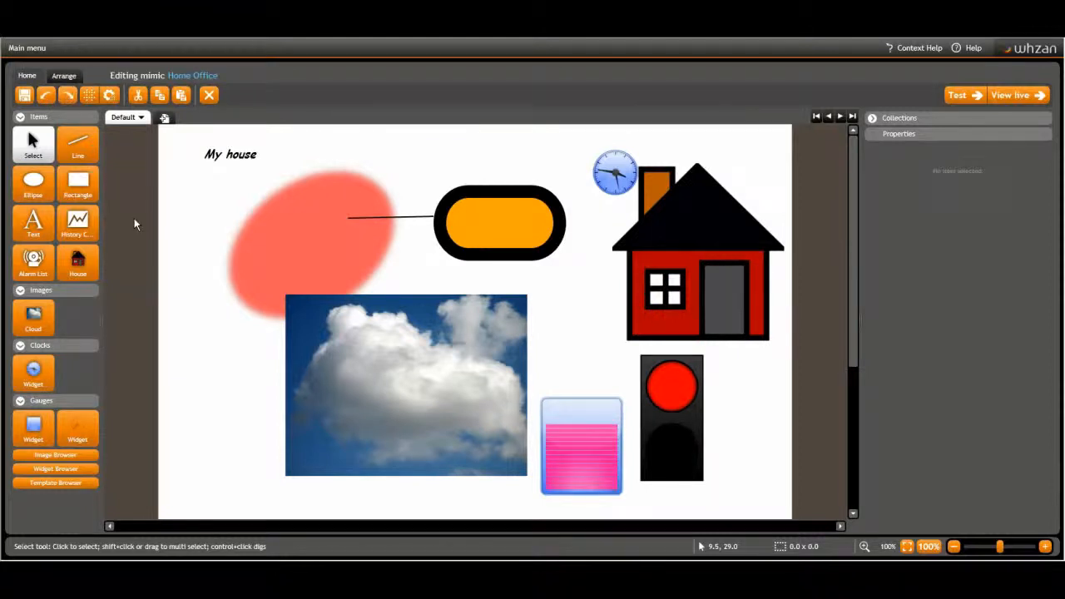
Turn on the grid with size 100 and color DarkMagenta, and move the cloud image to Left 100, Top 300.
left_click(88, 95)
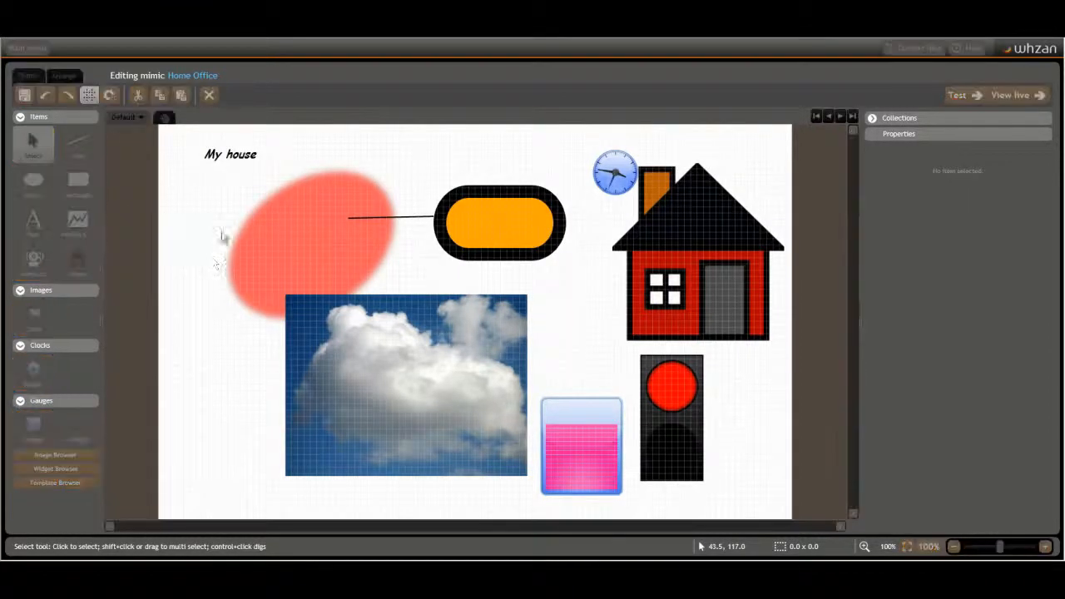
type("100")
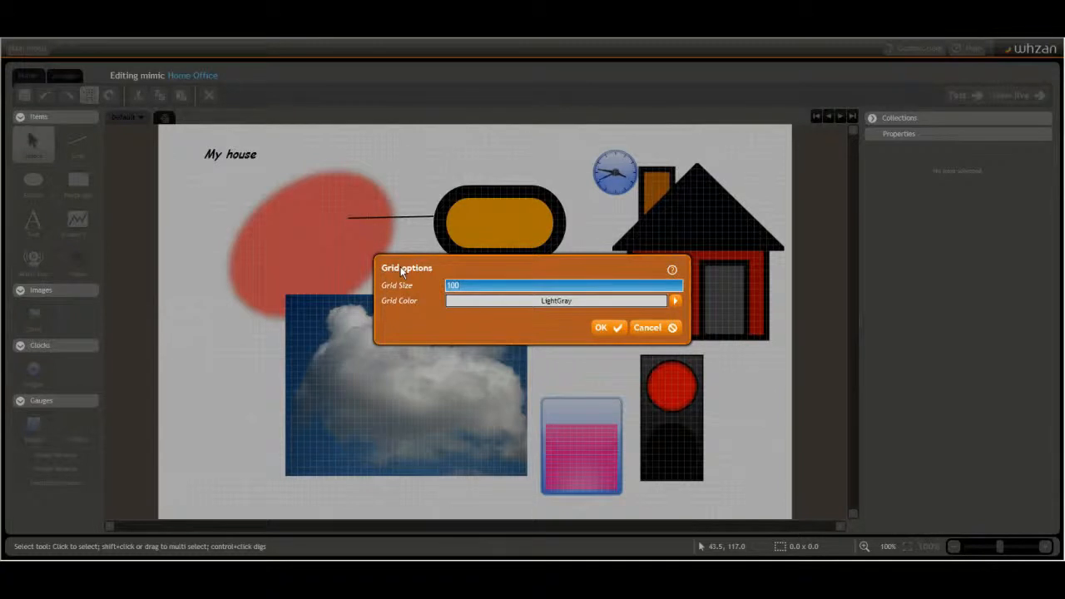
left_click(660, 304)
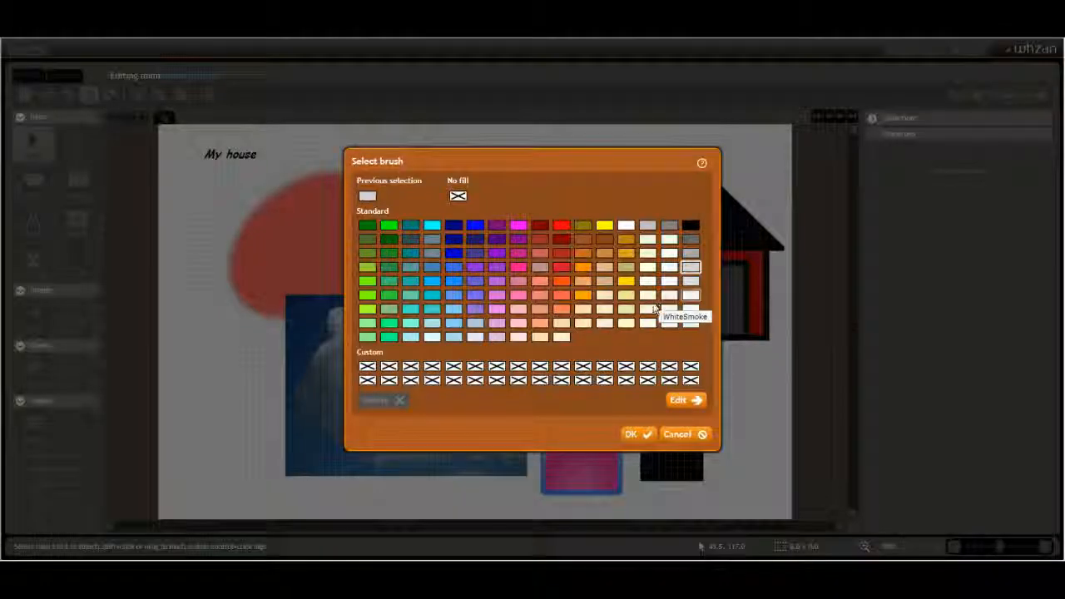
left_click(631, 434)
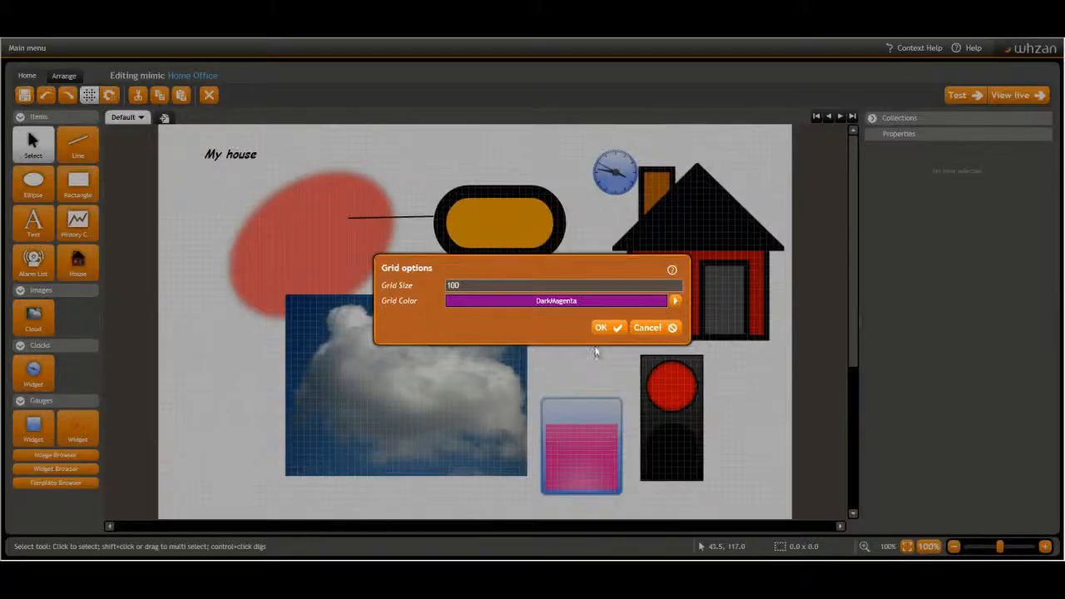
left_click(608, 327)
left_click(390, 387)
left_click_drag(391, 387, 417, 430)
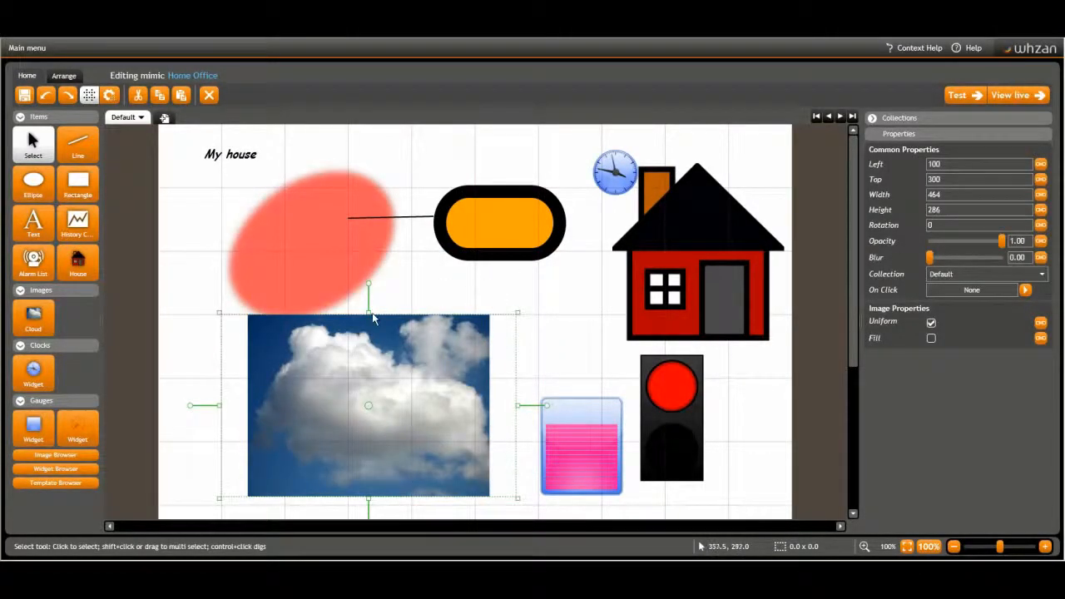
Paste a duplicate of the red ellipse, move it to Left 500, Top 100 over the orange rectangle, and delete it.
left_click(293, 256)
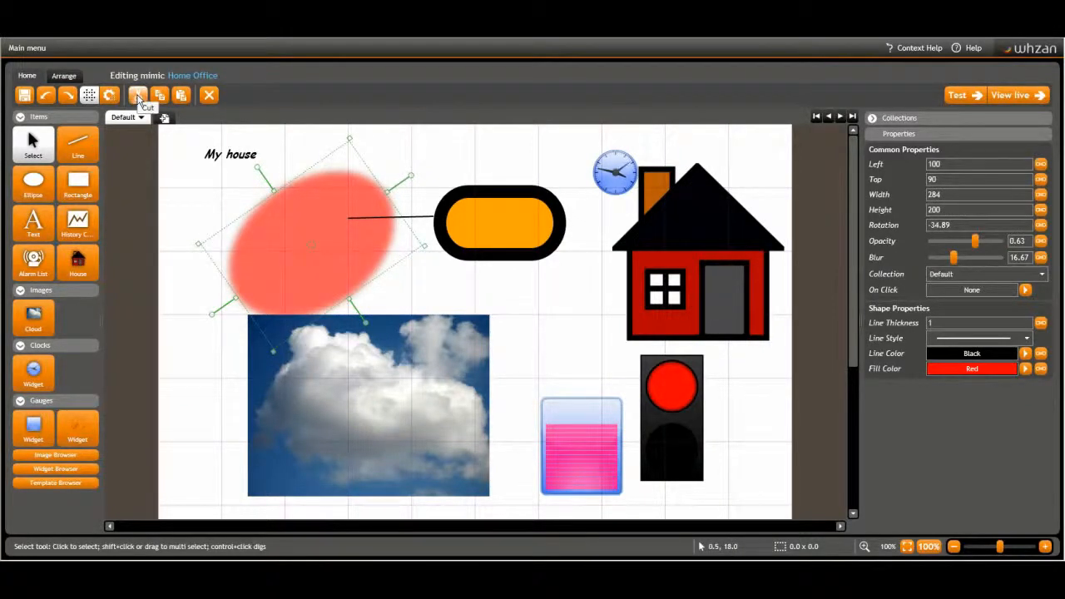
left_click(138, 96)
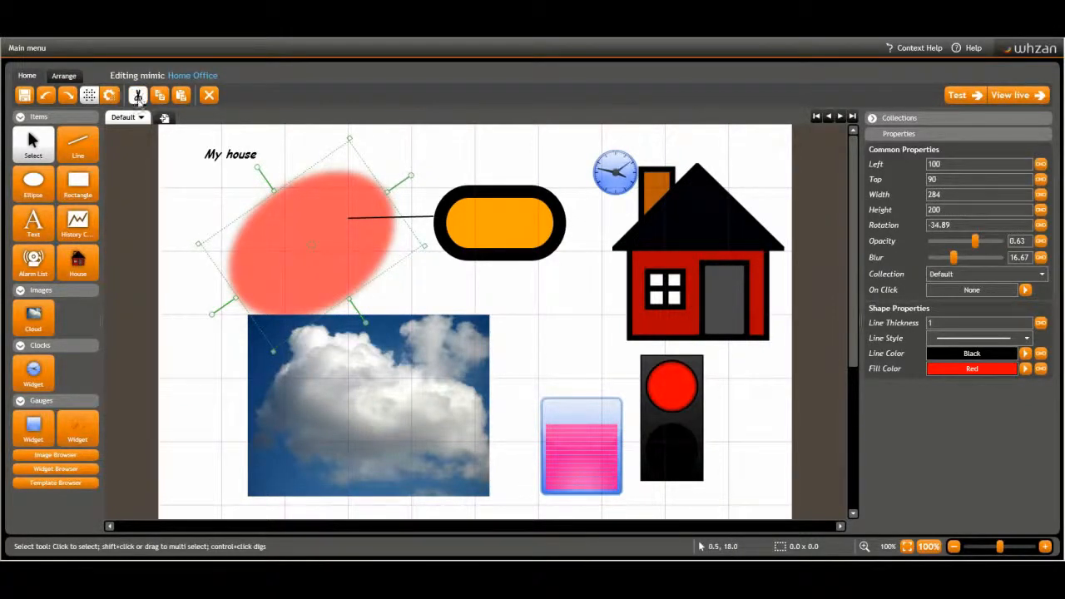
left_click(180, 96)
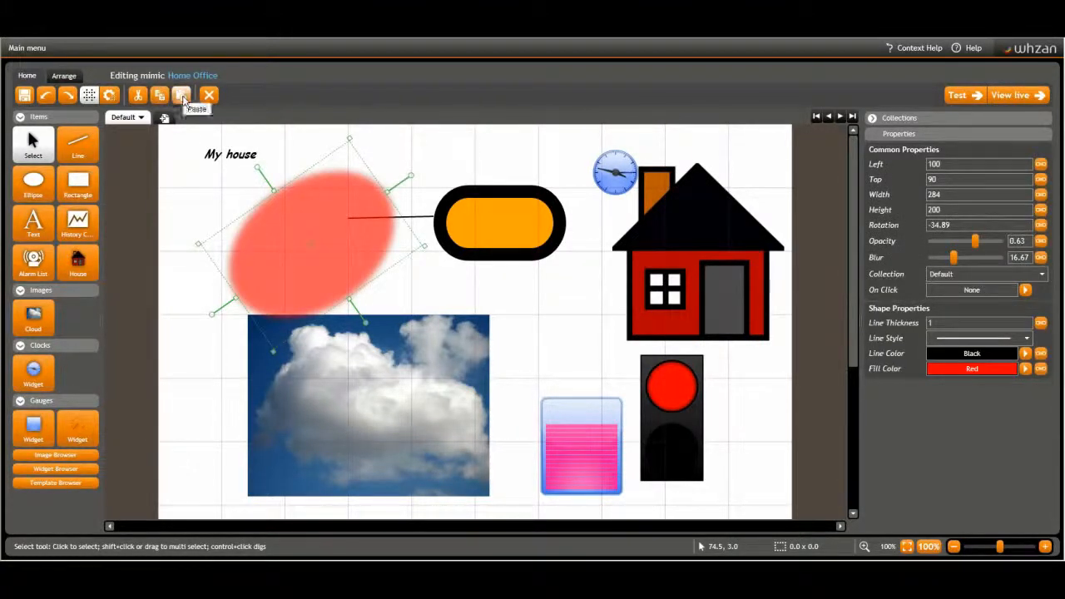
left_click_drag(307, 253, 562, 263)
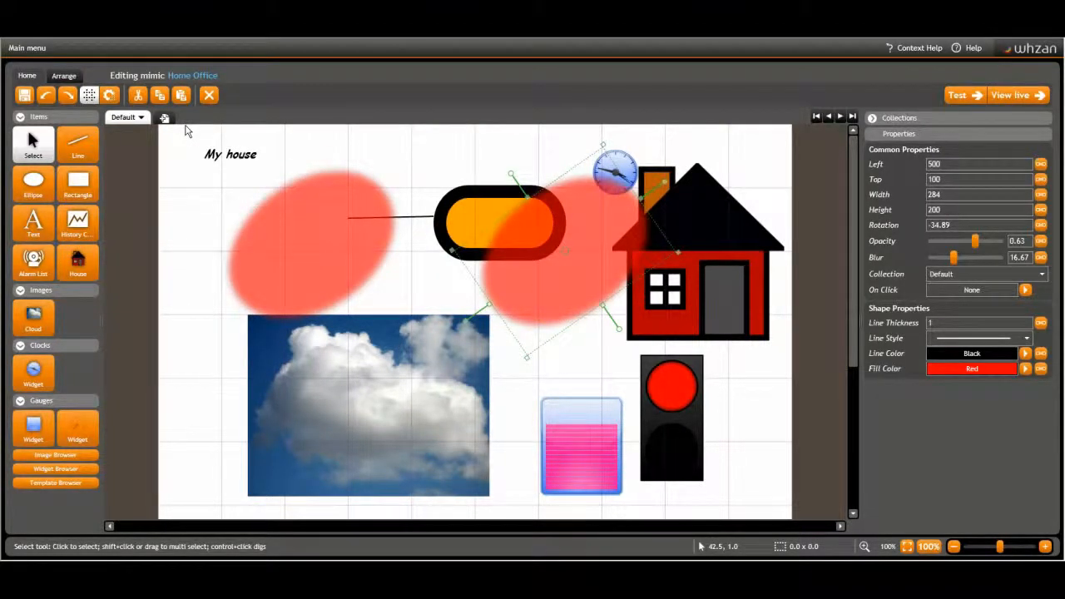
left_click(210, 96)
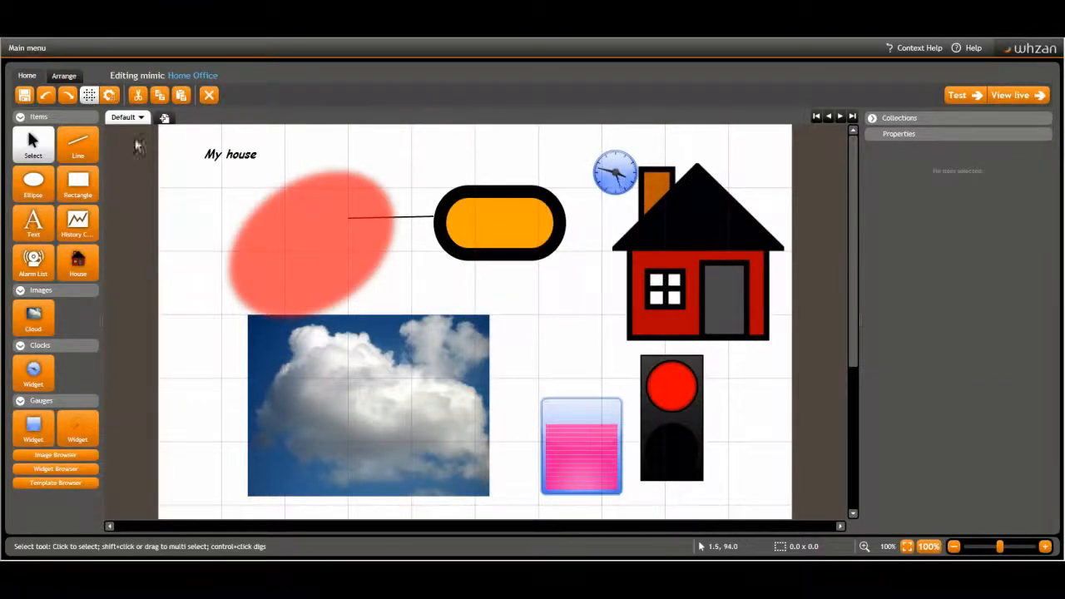
Select the red ellipse, the line and the cloud image together and align them left, center and finally right.
left_click(62, 76)
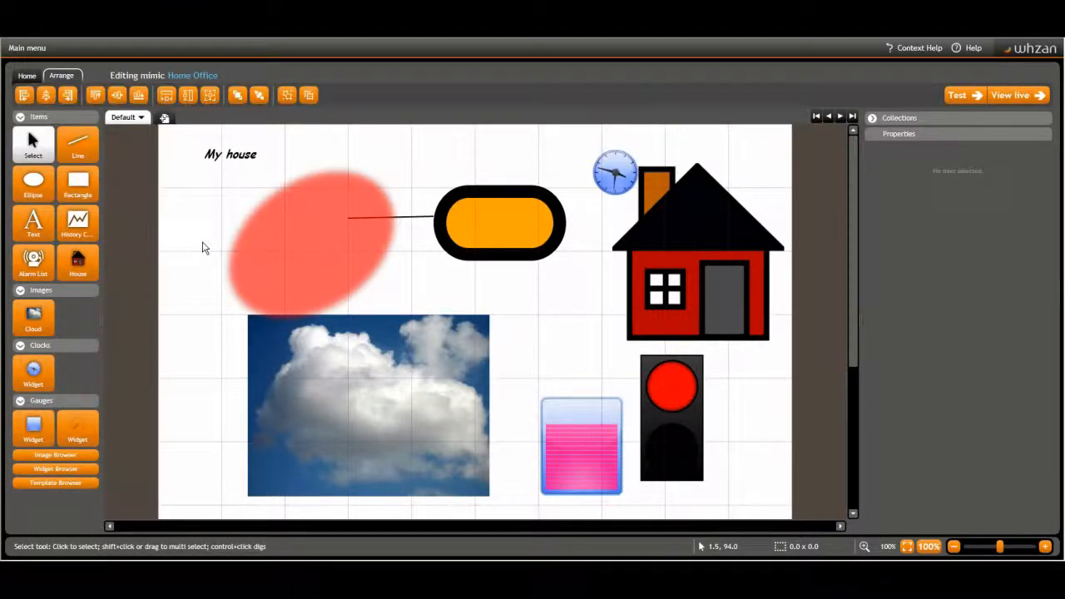
left_click_drag(247, 180, 365, 400)
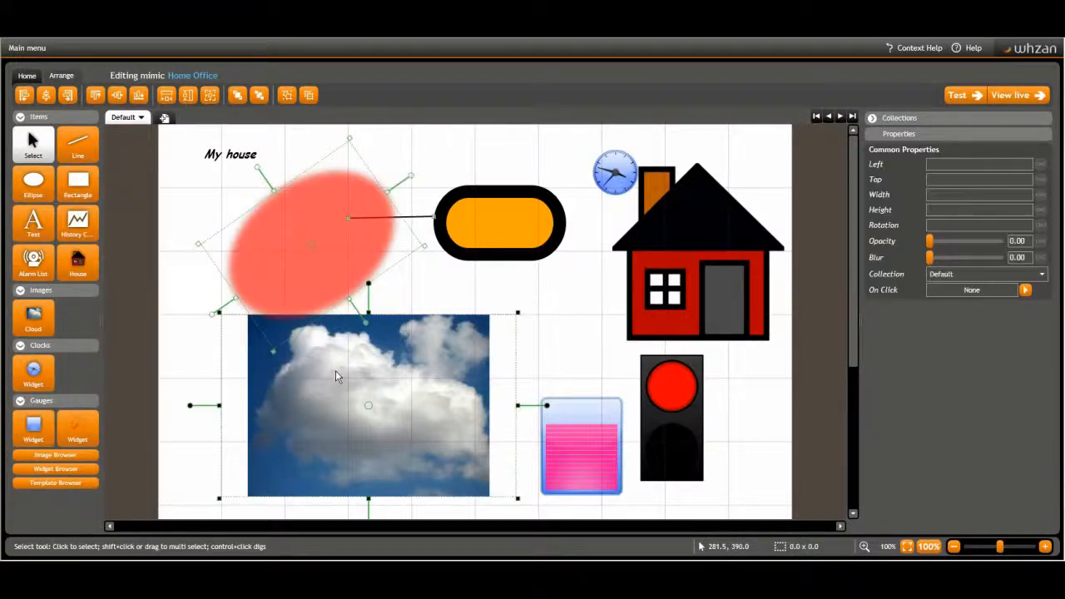
left_click(24, 97)
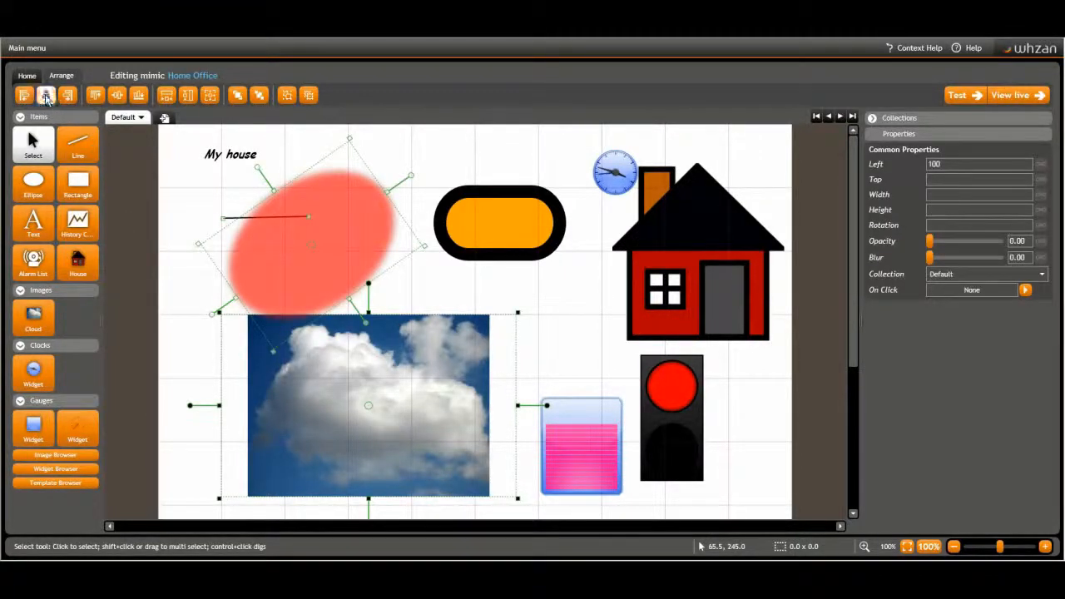
left_click(46, 95)
left_click(68, 95)
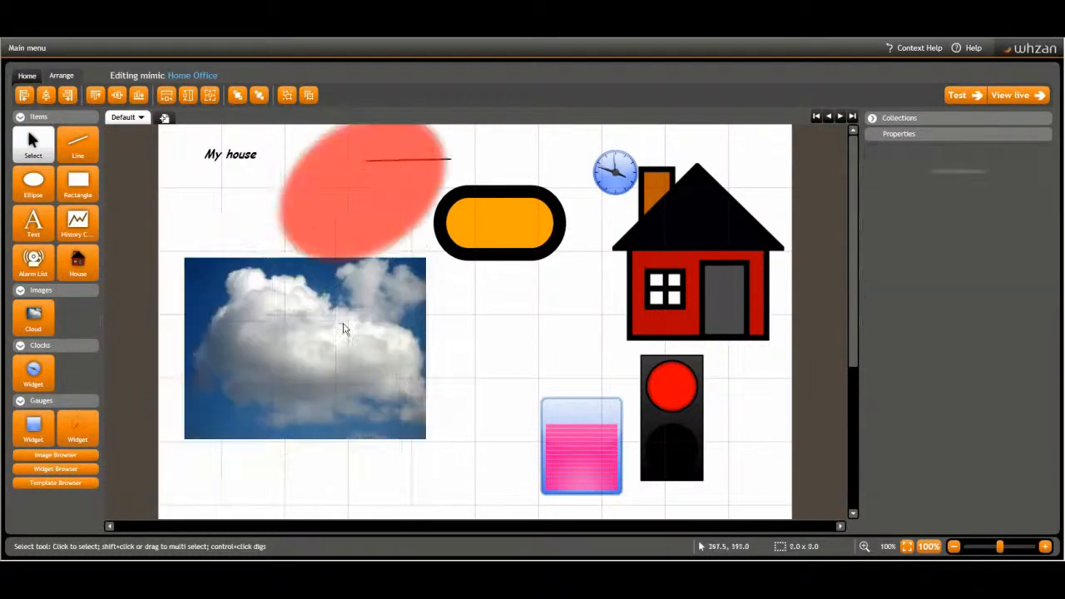
Select the cloud image and the bar gauge together and align them by their top edges, finishing with their bottom edges.
left_click(344, 327)
left_click(570, 429, "shift")
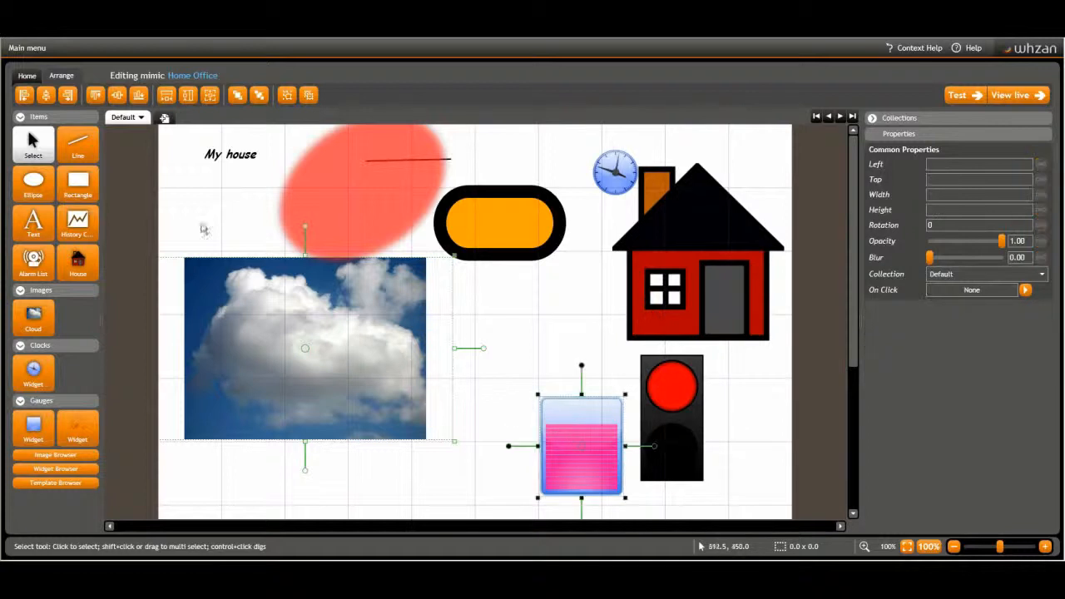
left_click(95, 95)
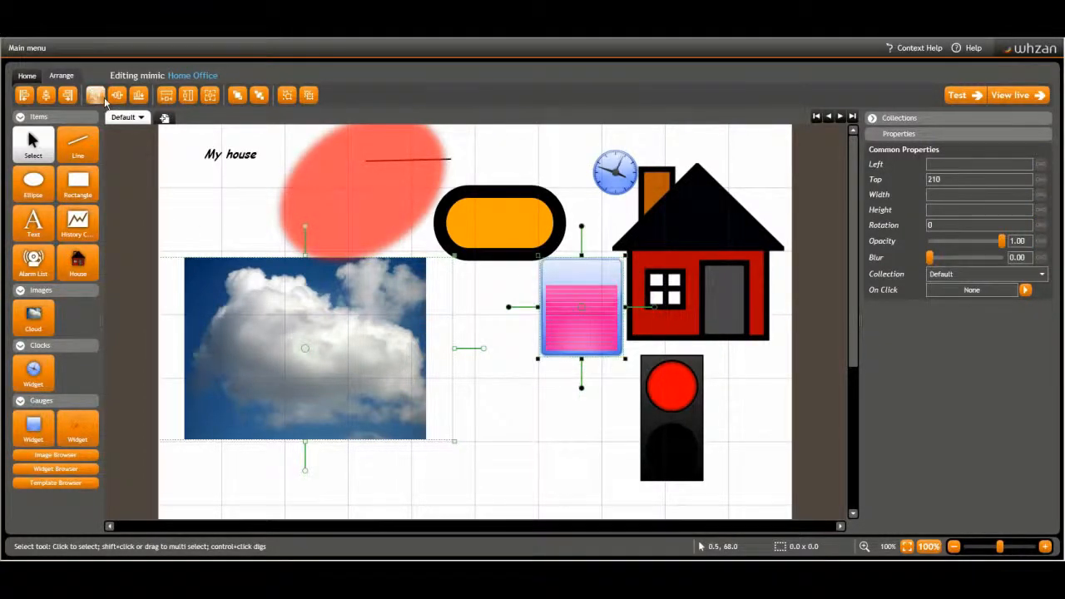
left_click(138, 95)
left_click(138, 95)
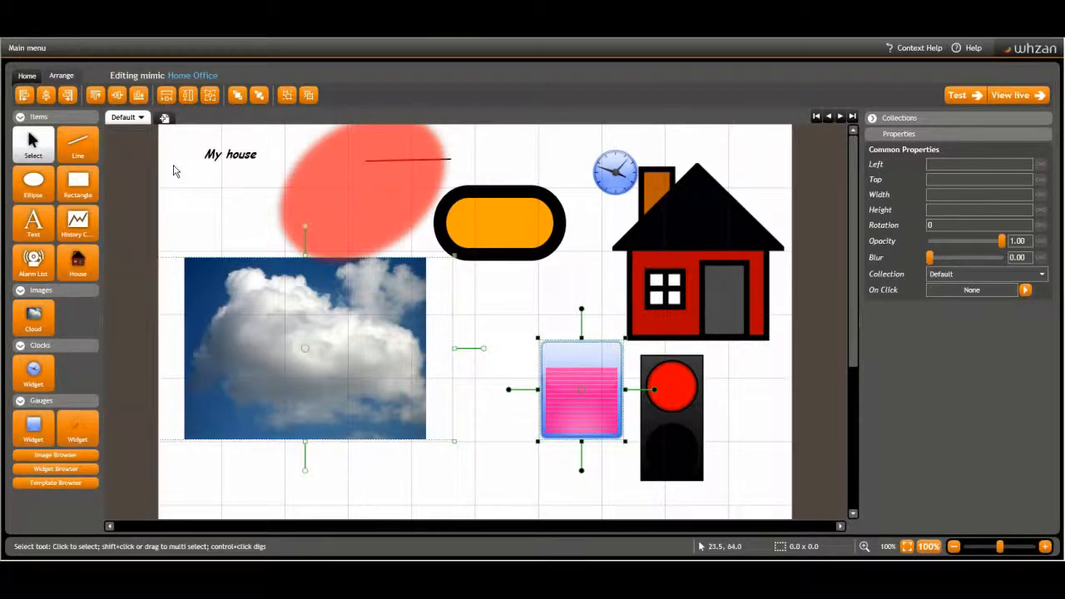
Match the bar gauge's width and height to the cloud image at 464 by 286, and shift both items toward the canvas's left edge.
left_click(167, 95)
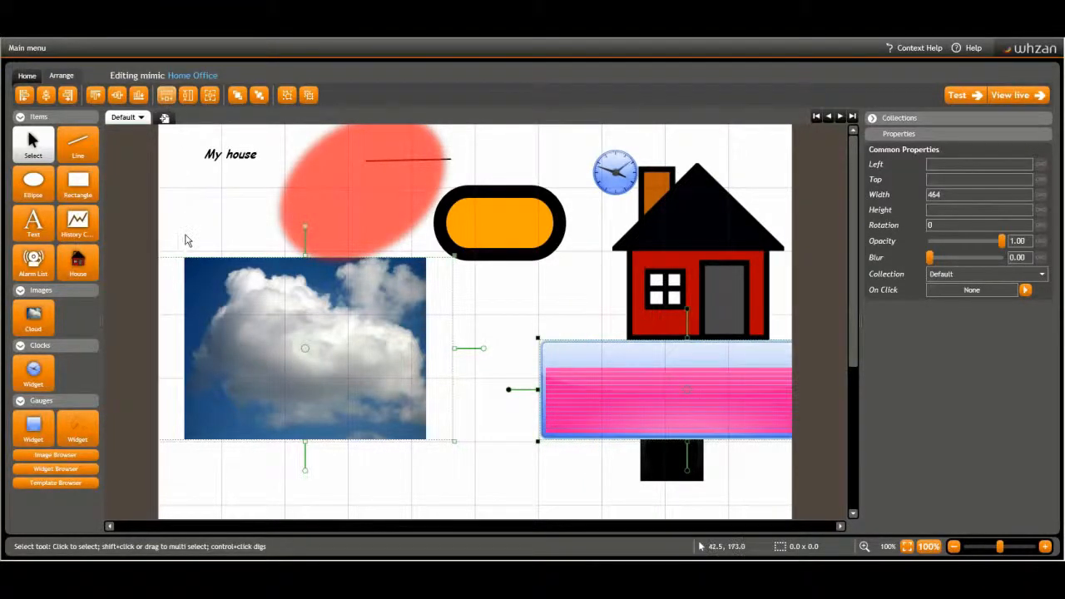
left_click(187, 96)
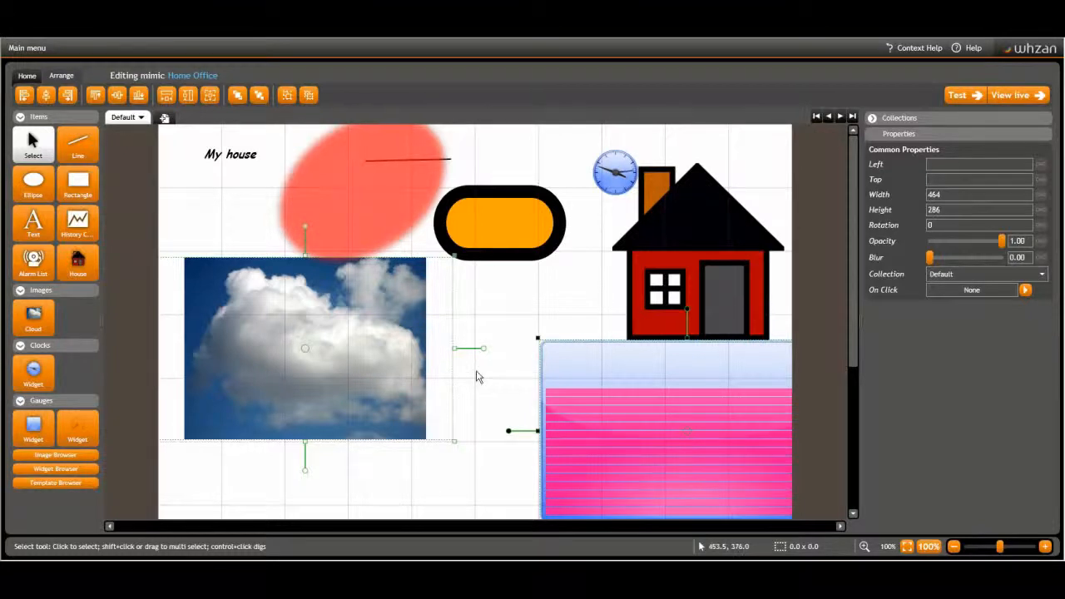
left_click_drag(606, 393, 543, 386)
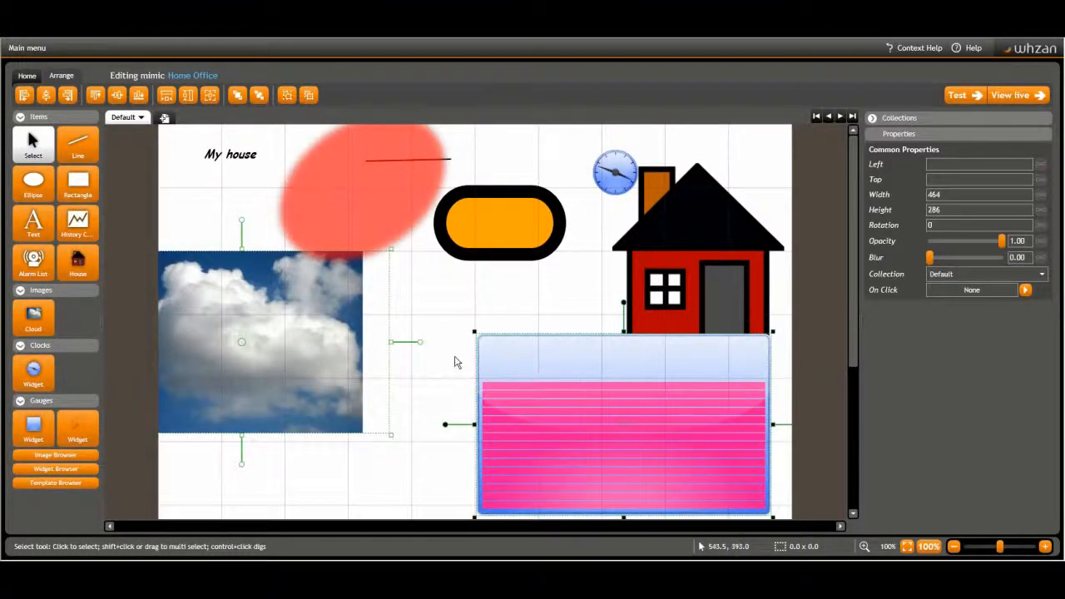
Move the red ellipse over the cloud image to Left 100, Top 300, send it behind the image and bring it back in front.
left_click_drag(350, 192, 328, 342)
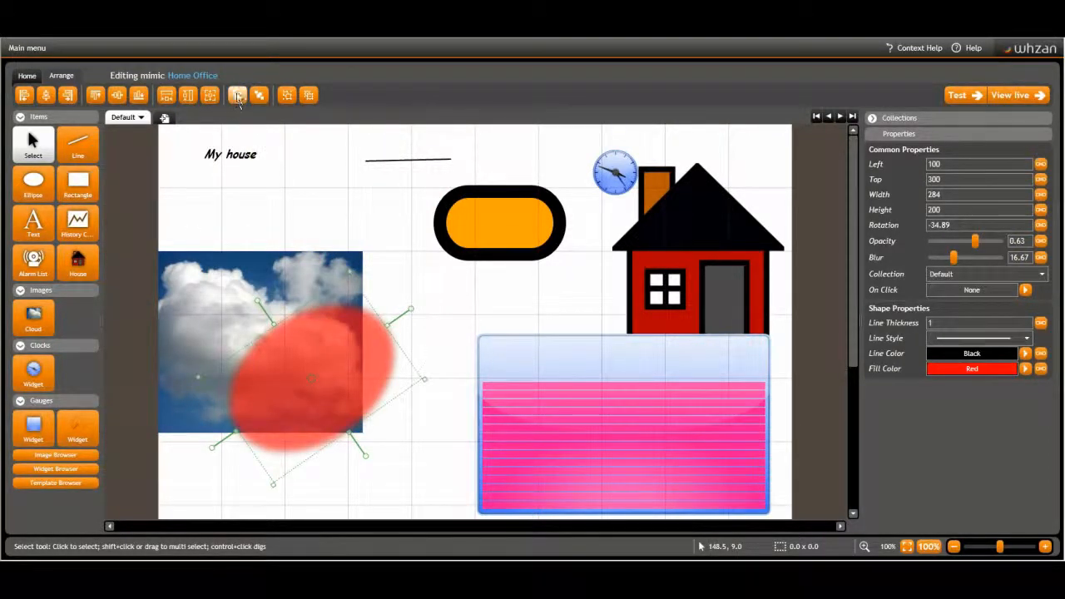
left_click(259, 95)
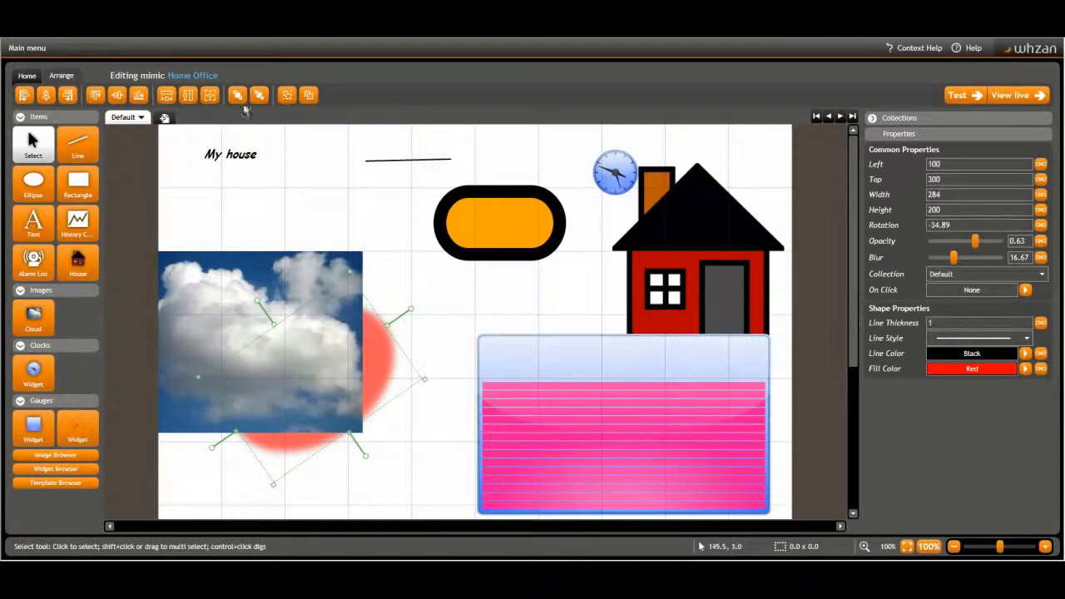
left_click(237, 95)
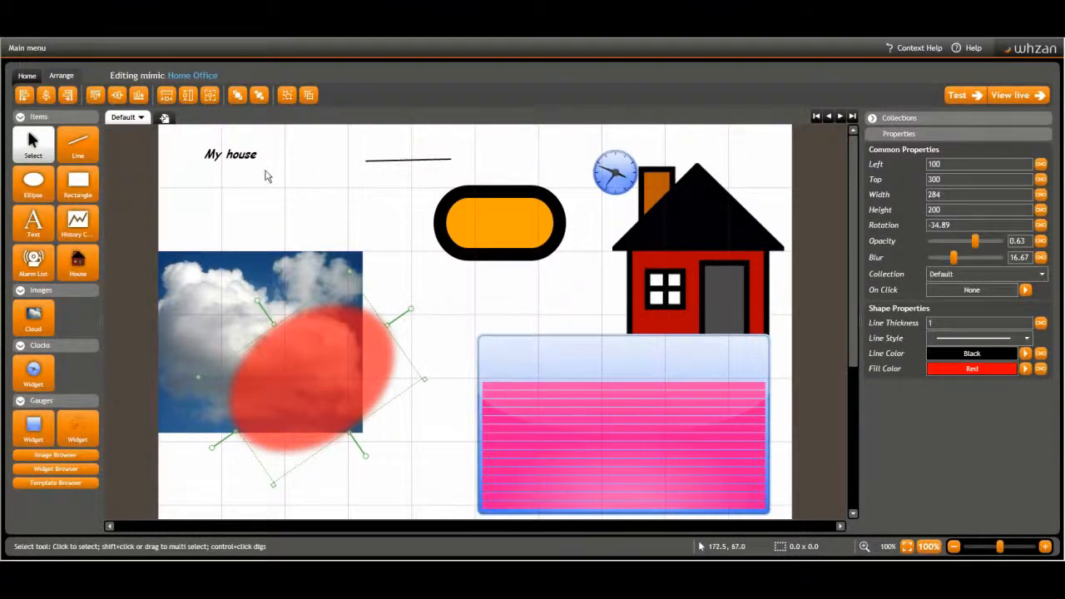
Group the cloud image and red ellipse, move the group right by one grid square, and ungroup it to select the ellipse alone.
left_click_drag(223, 214, 412, 515)
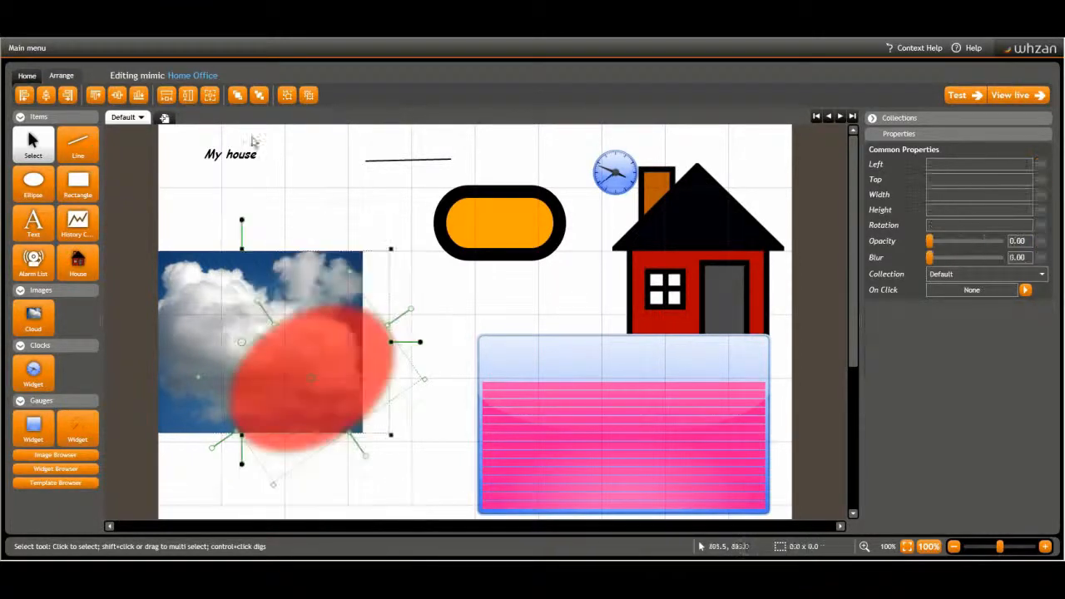
left_click(287, 97)
mouse_move(343, 371)
left_mouse_down()
mouse_move(434, 310)
mouse_move(361, 377)
left_mouse_up()
left_click(308, 95)
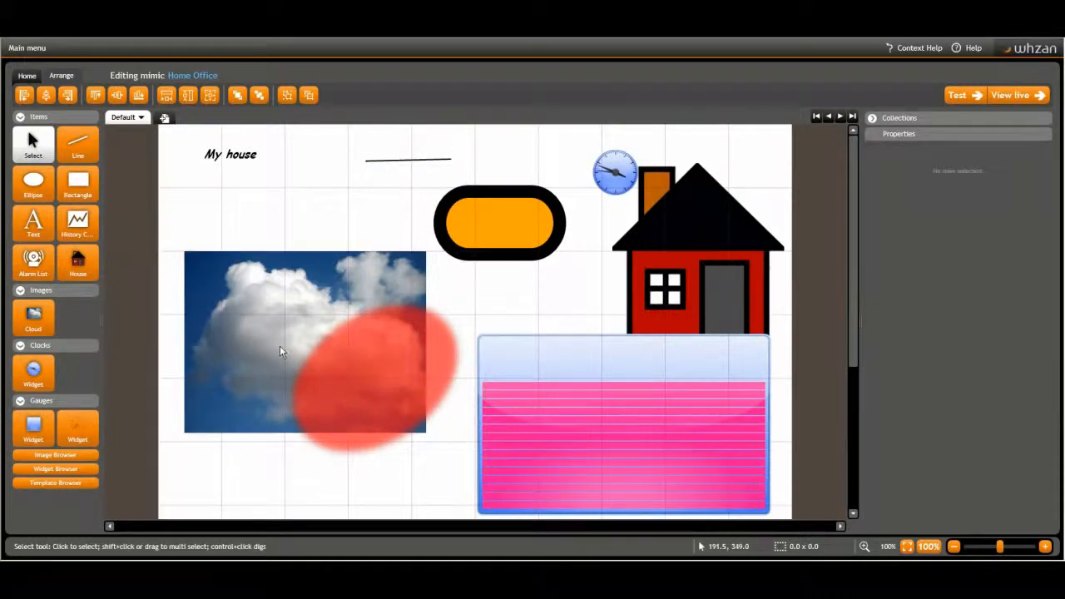
left_click(352, 370)
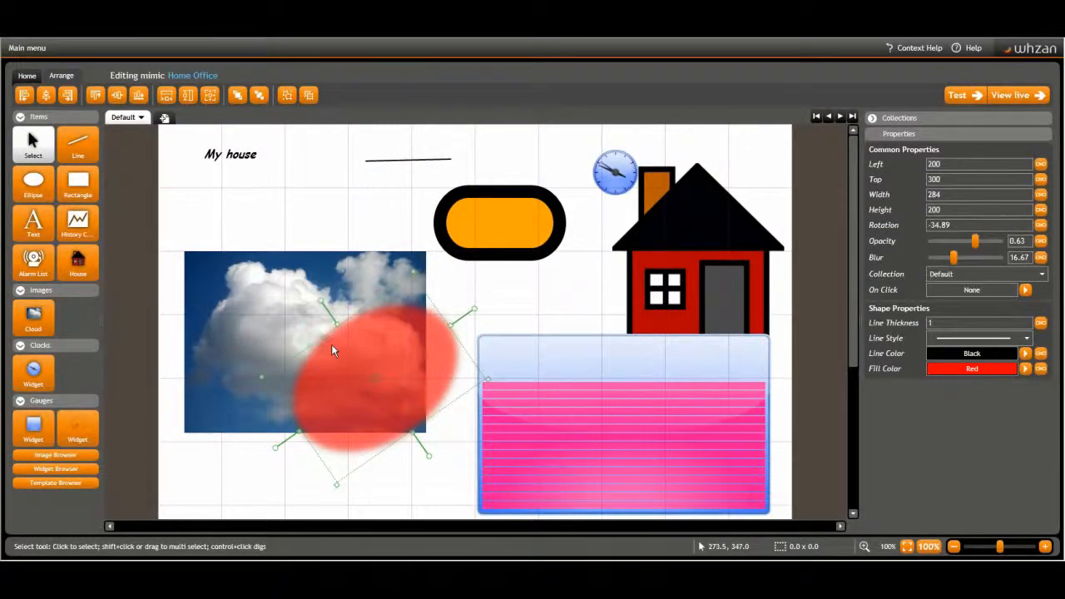
Add a new blank screen to the mimic and duplicate the Default screen.
left_click(164, 119)
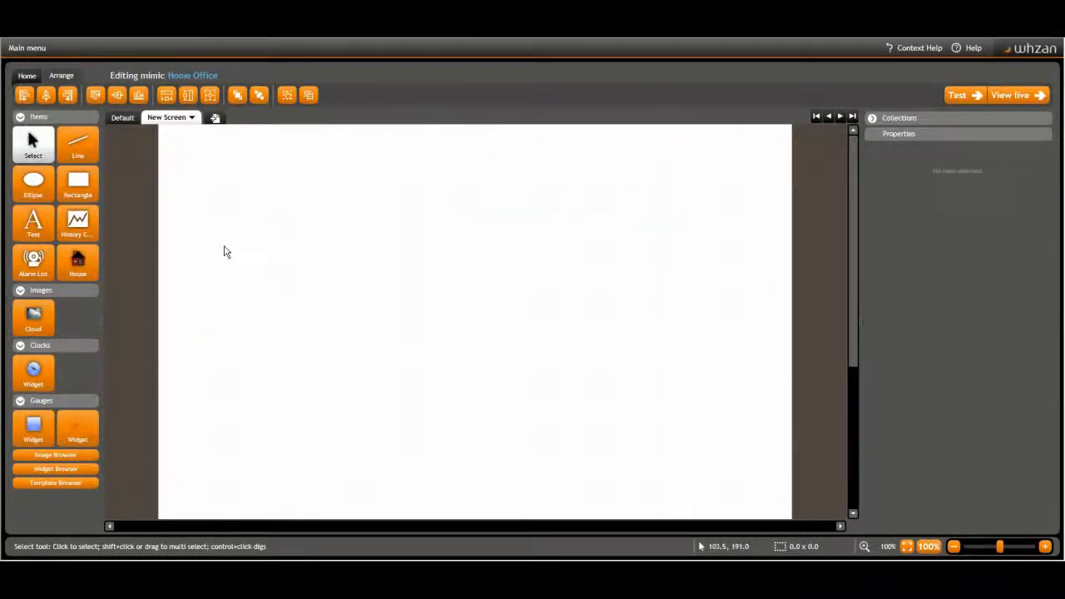
left_click(125, 117)
left_click(127, 119)
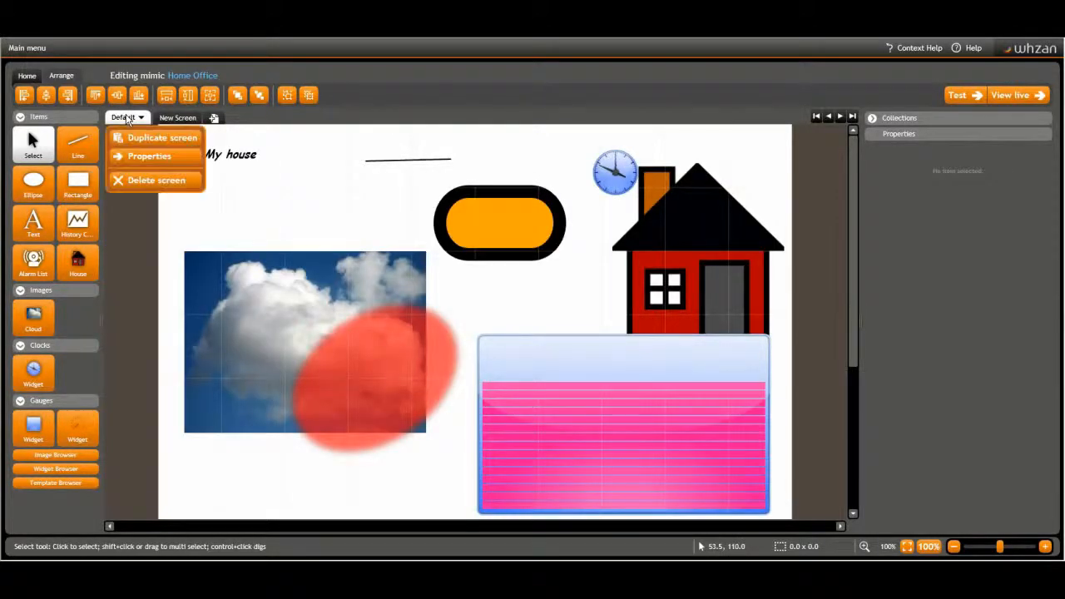
left_click(139, 139)
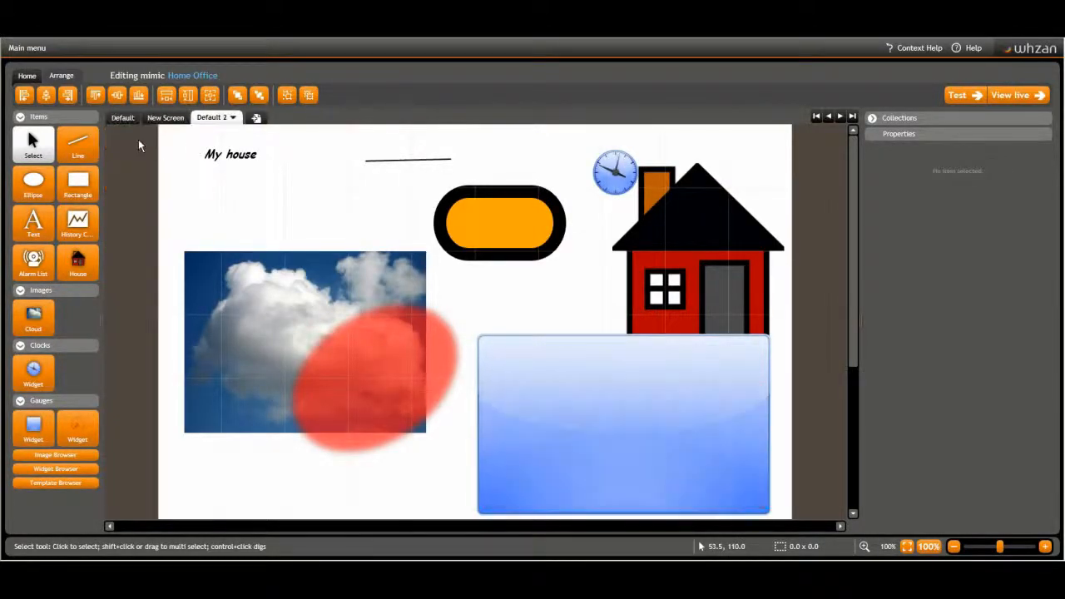
Rename the duplicated screen as My Screen with a HotPink background, and switch to the blank New Screen.
left_click(227, 119)
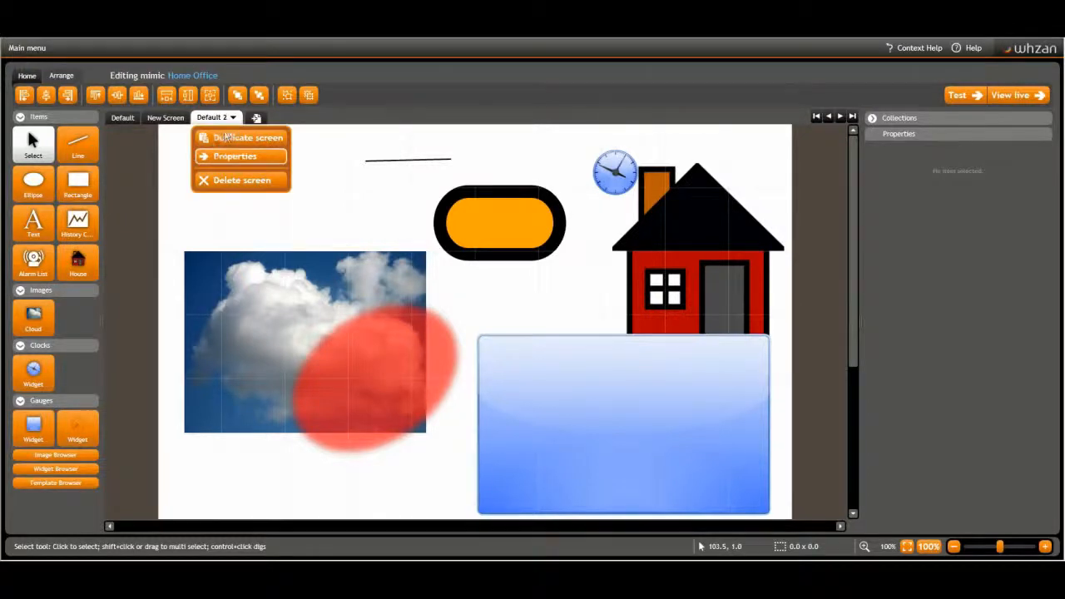
left_click(224, 155)
type("My Screen")
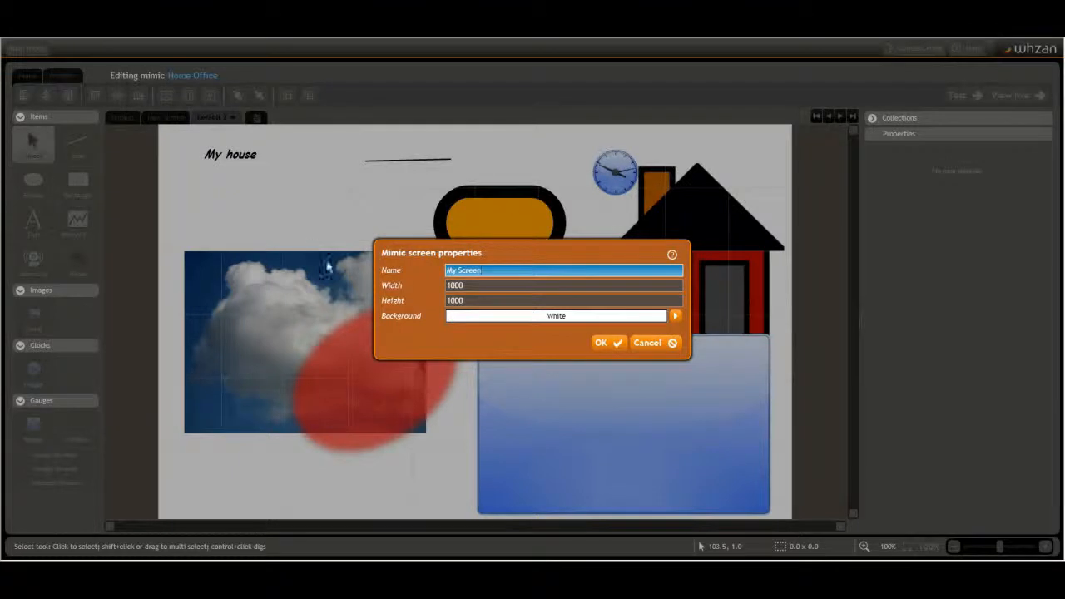
left_click(675, 315)
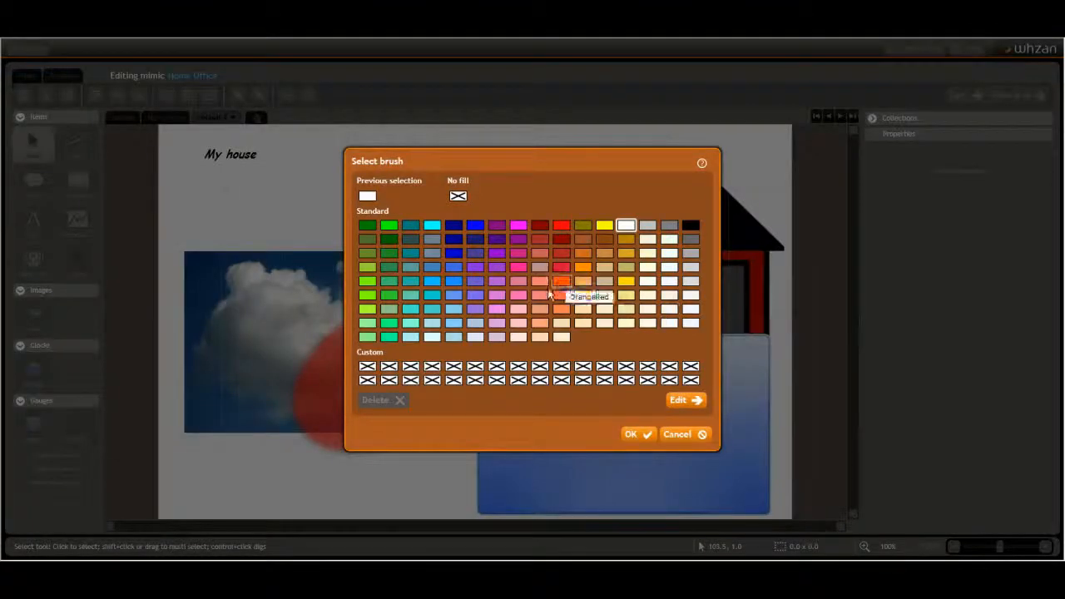
left_click(527, 295)
left_click(635, 434)
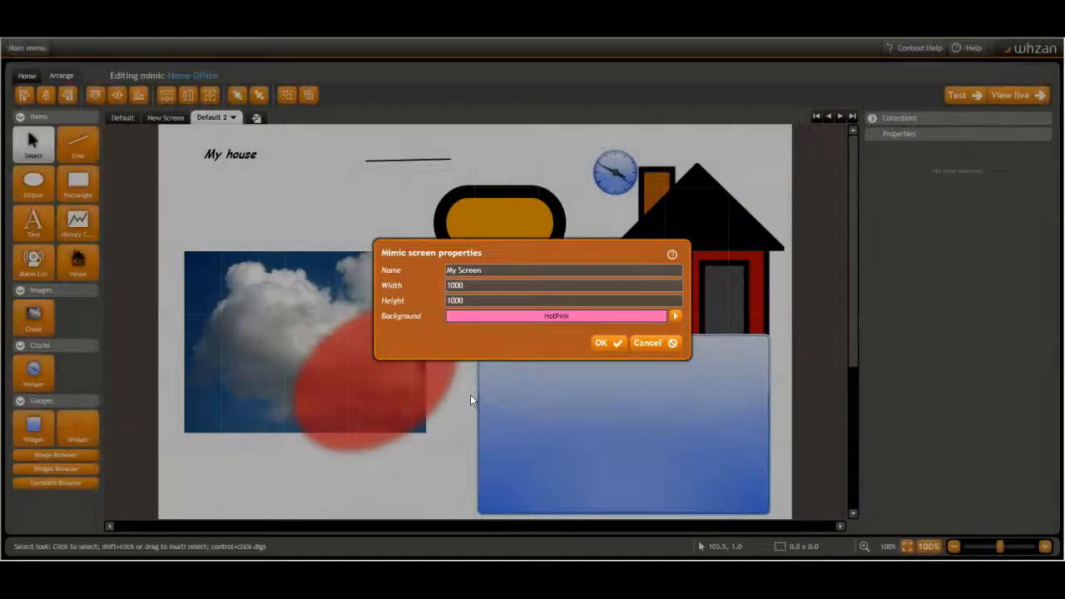
left_click(602, 342)
left_click(164, 118)
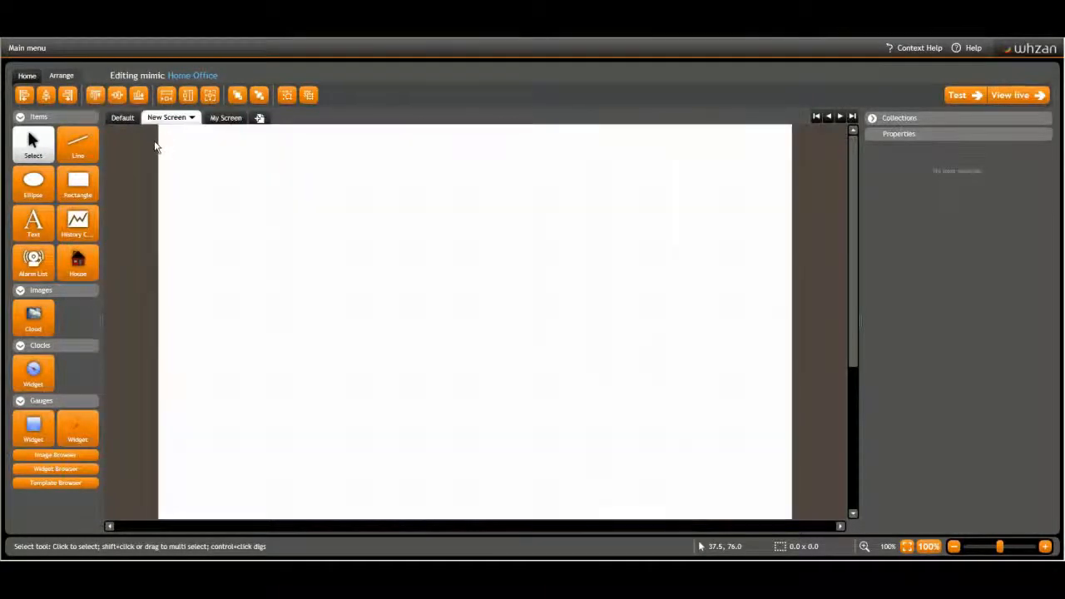
Delete the blank New Screen from the Home Office mimic and confirm the deletion.
left_click(191, 117)
left_click(187, 188)
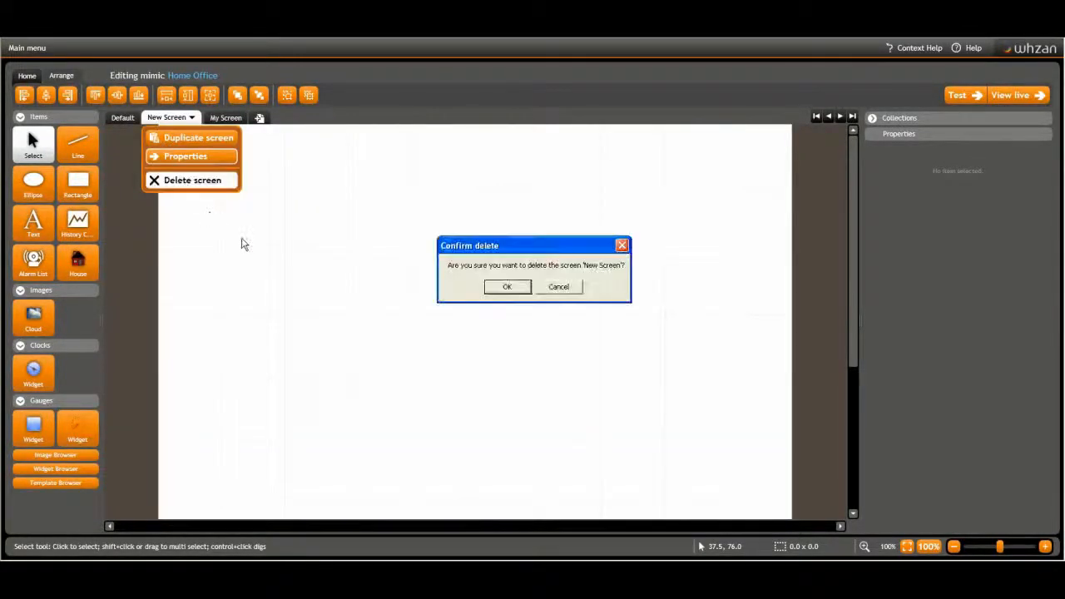
left_click(506, 288)
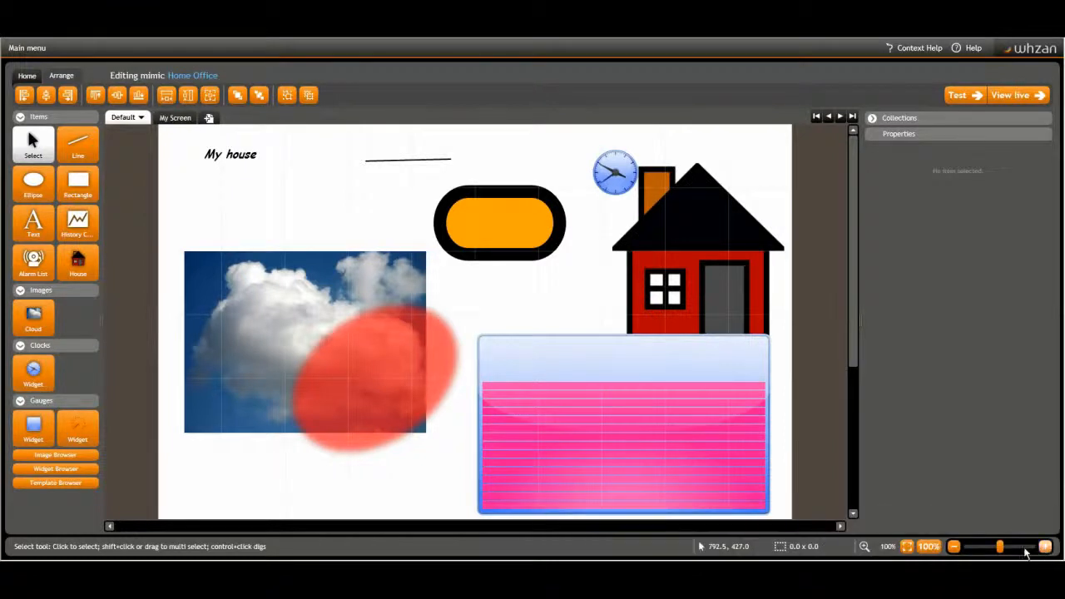
Zoom the Default screen out to 10%, fit it to the window, restore it to 100%, and zoom out to 79%.
left_click_drag(1001, 548, 796, 555)
left_click(908, 547)
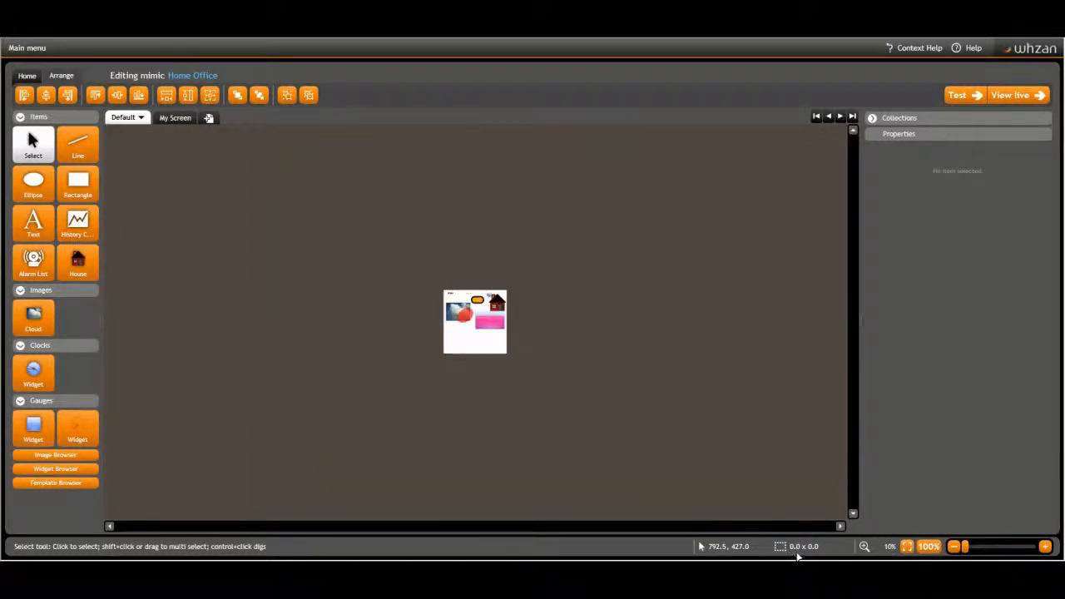
left_click(935, 551)
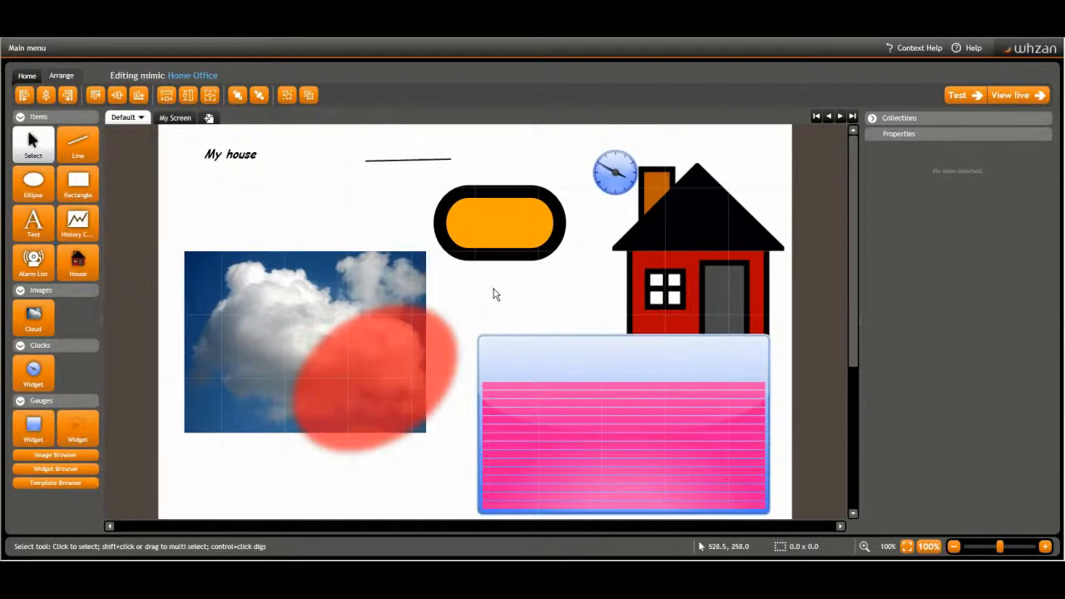
scroll(492, 294, "down", 4)
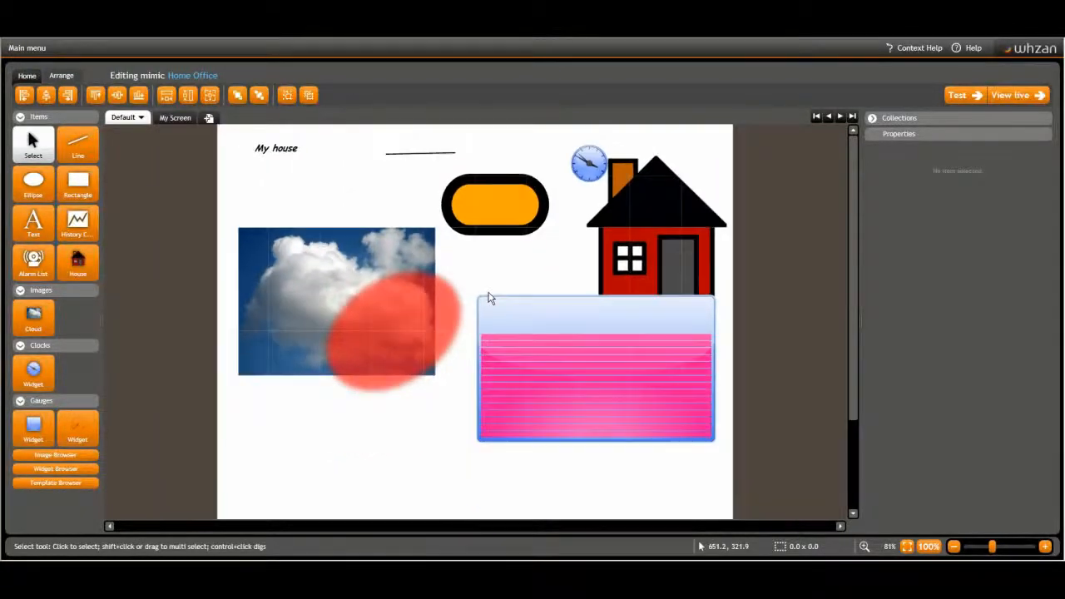
scroll(489, 297, "up", 2)
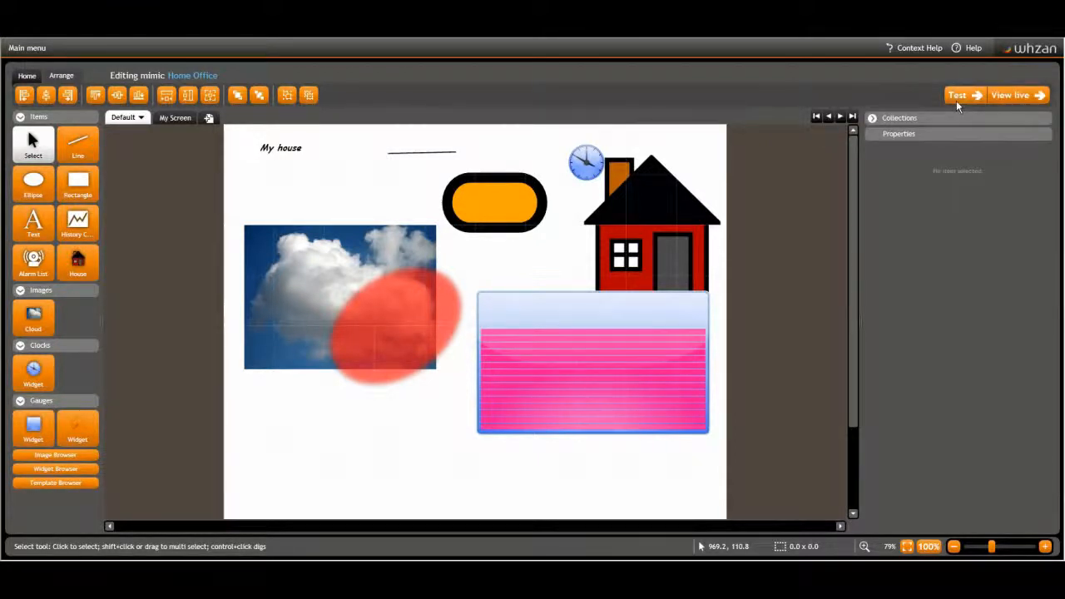
Preview the Home Office mimic in test mode, return to the editor, and open its live view.
left_click(959, 96)
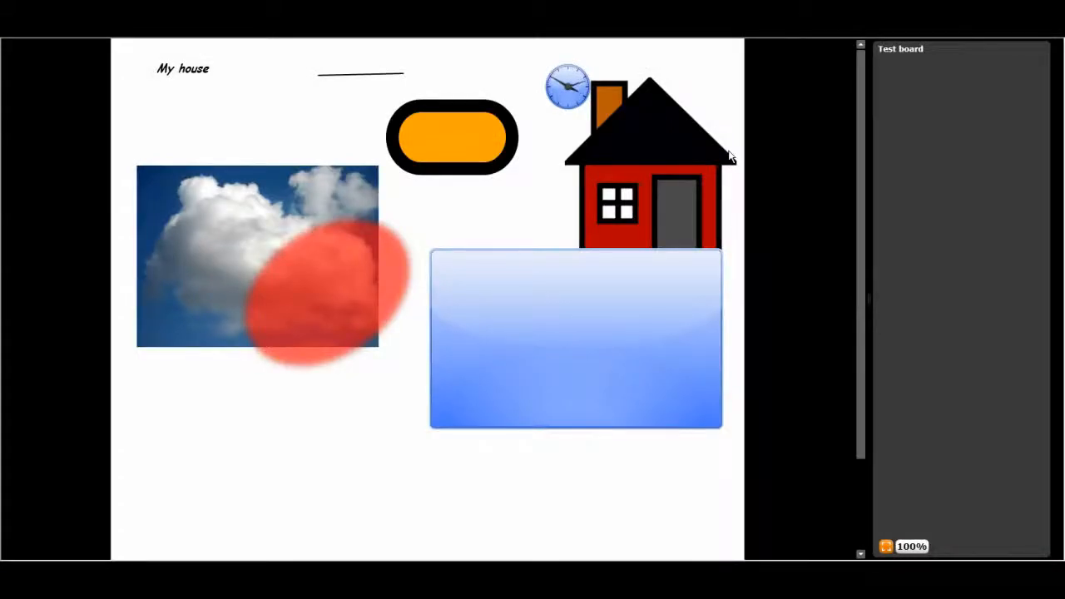
left_click(366, 574)
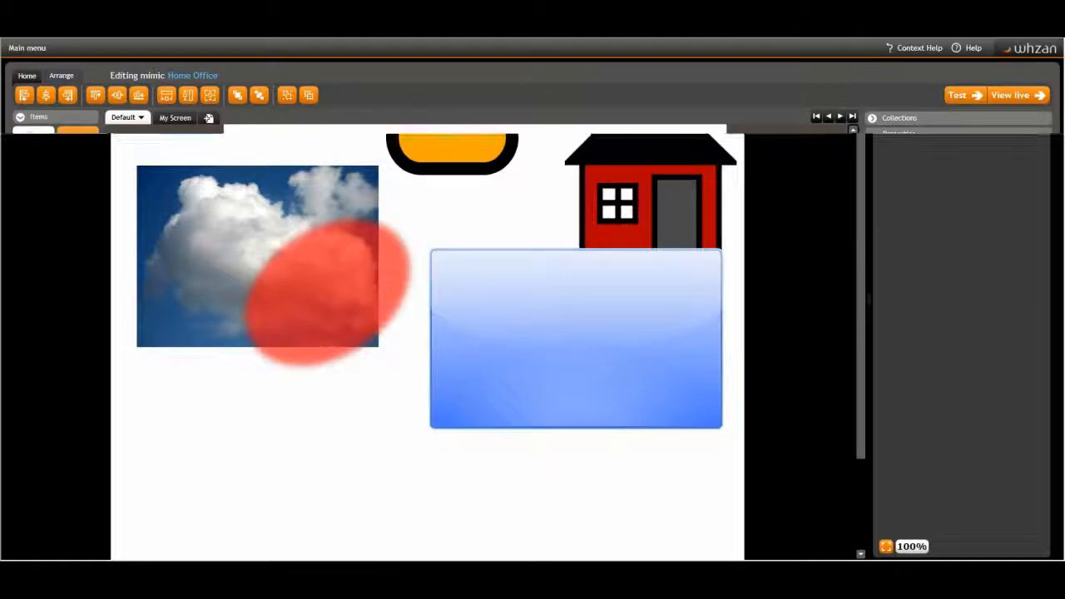
left_click(1017, 95)
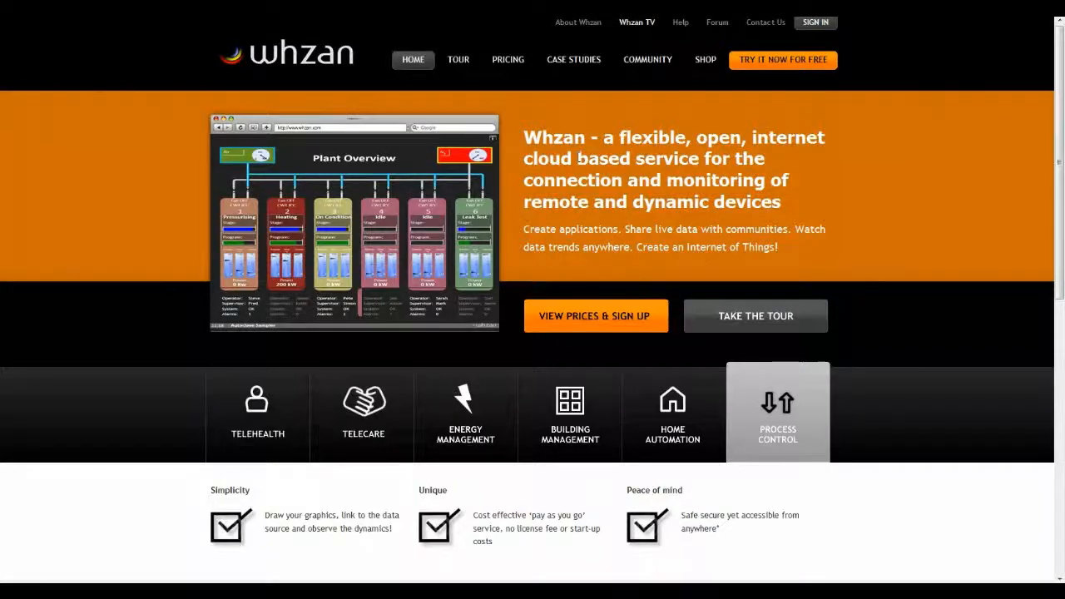
Open the Community page of the Whzan website.
left_click(657, 67)
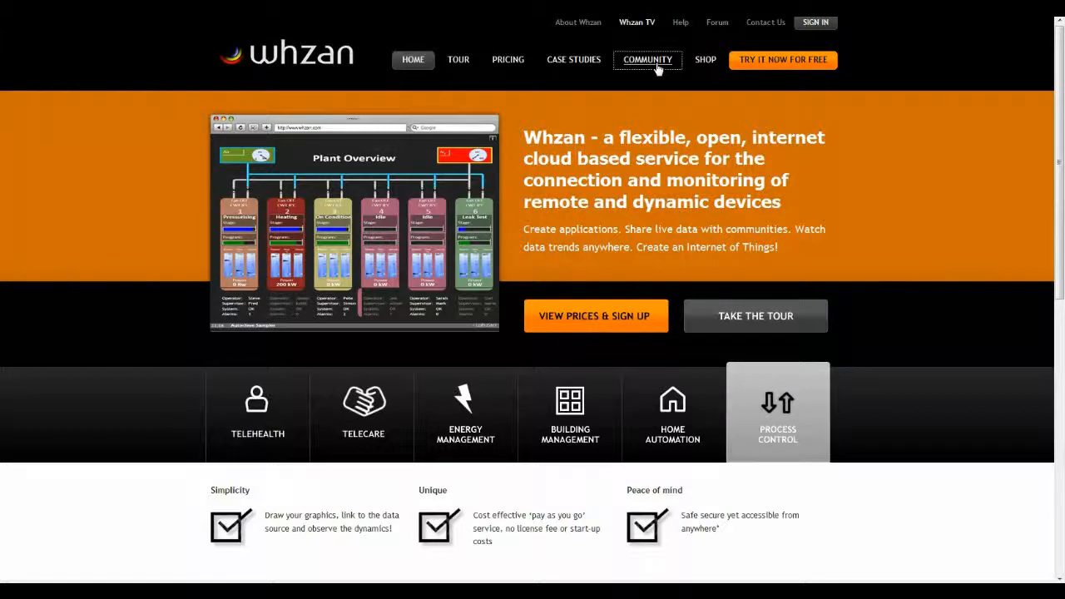